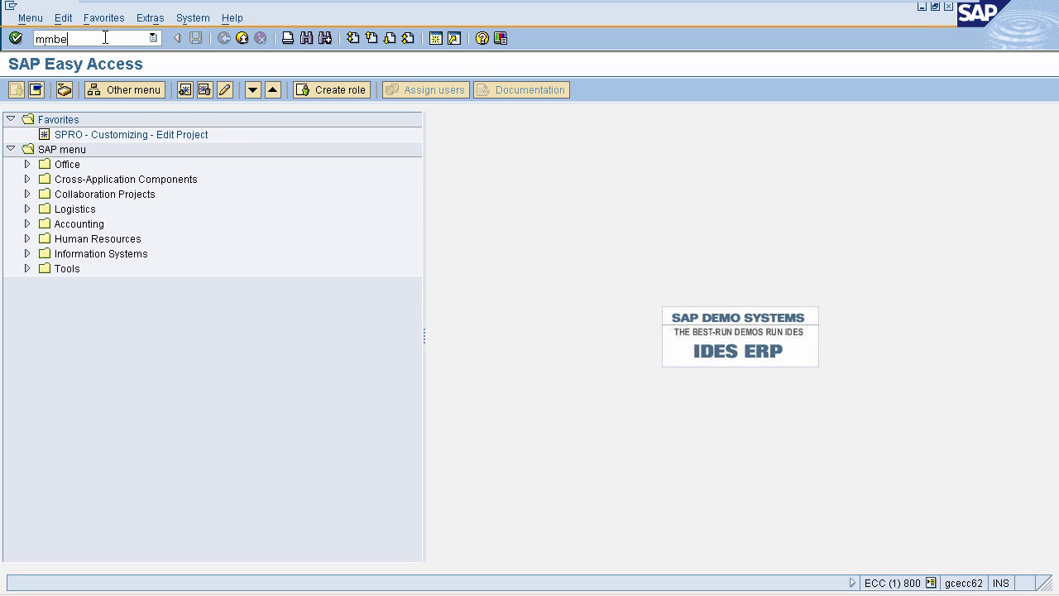
Open the MMBE stock overview selection screen for material 1020 at plant 1100.
key(Return)
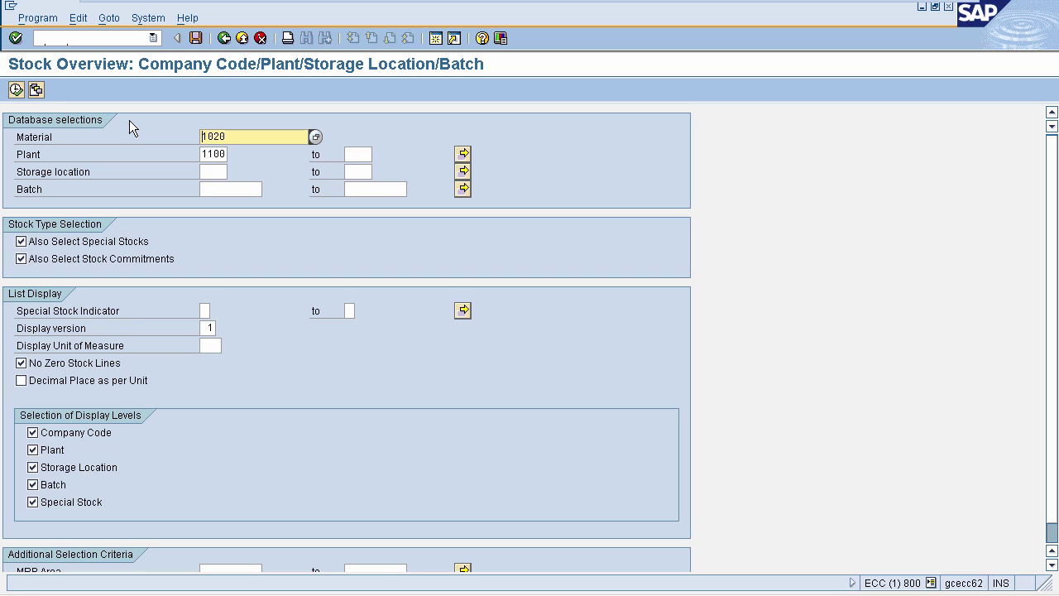
Run the stock overview for material 1020, plant 1100, and check batch 364's 8 unrestricted units.
click(212, 154)
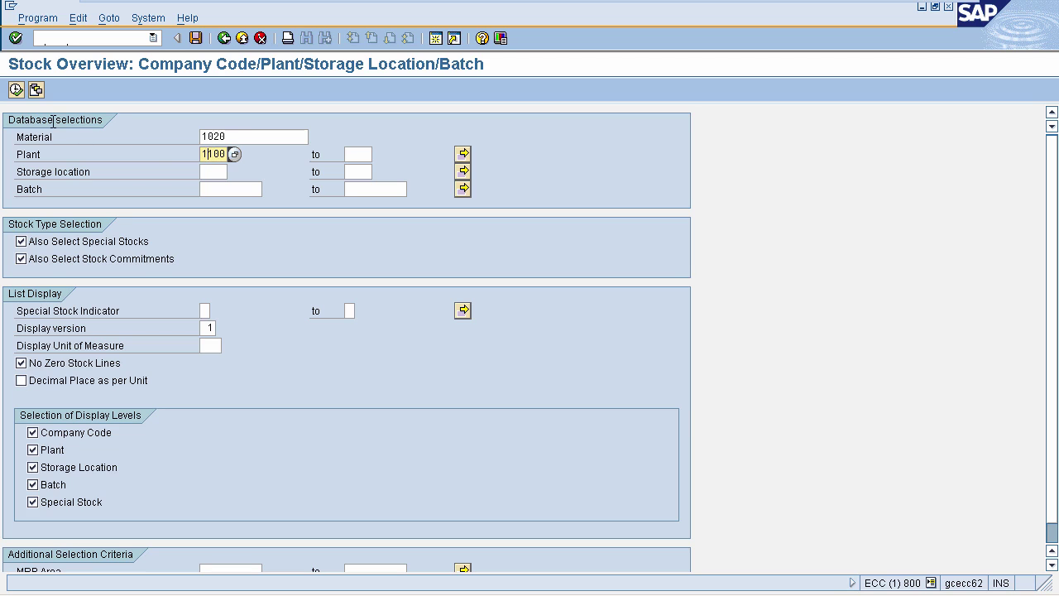
click(16, 90)
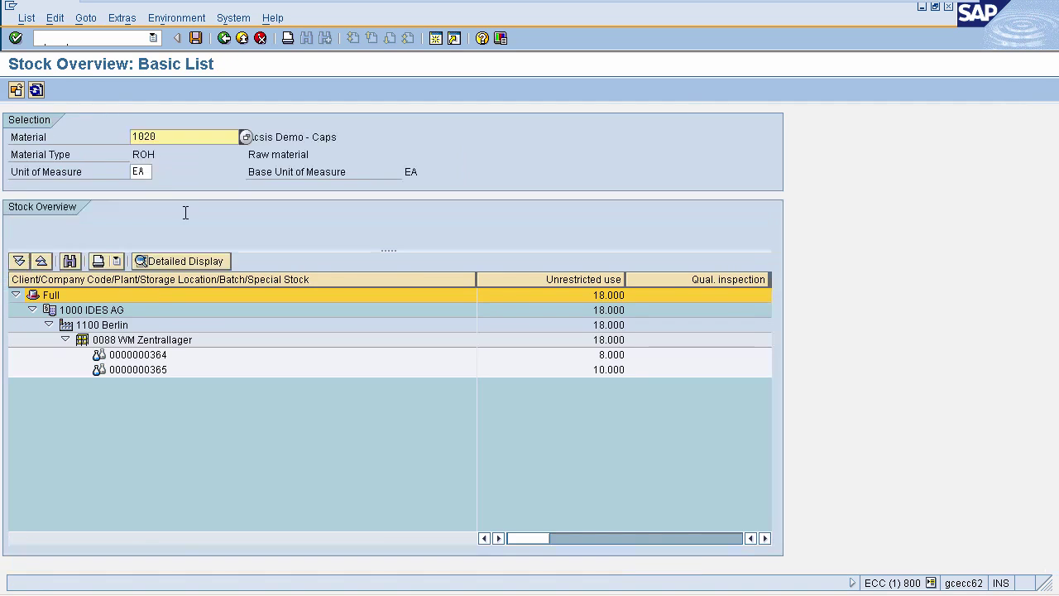
click(138, 355)
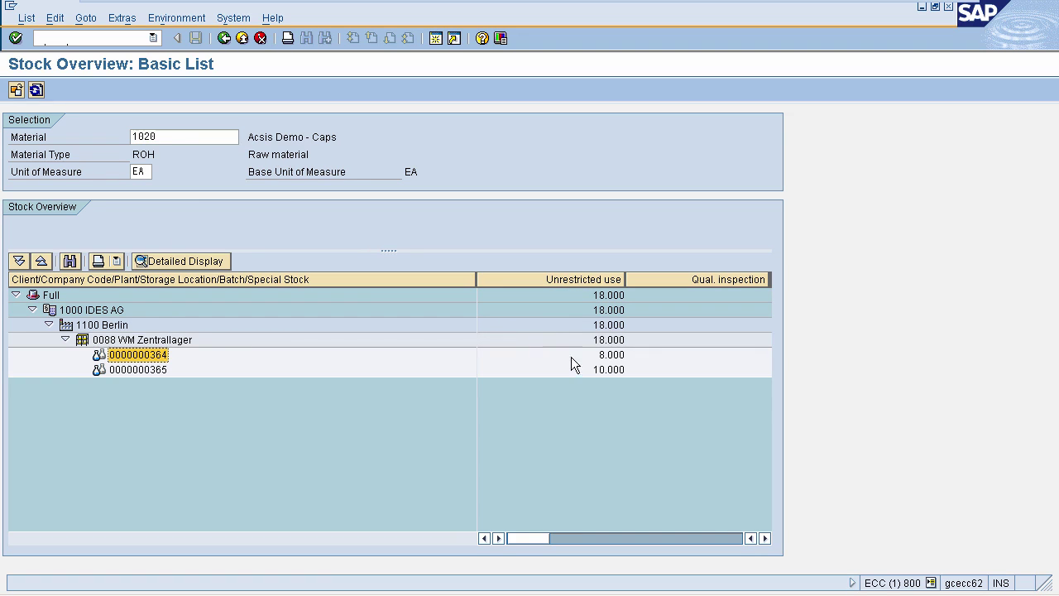
click(605, 356)
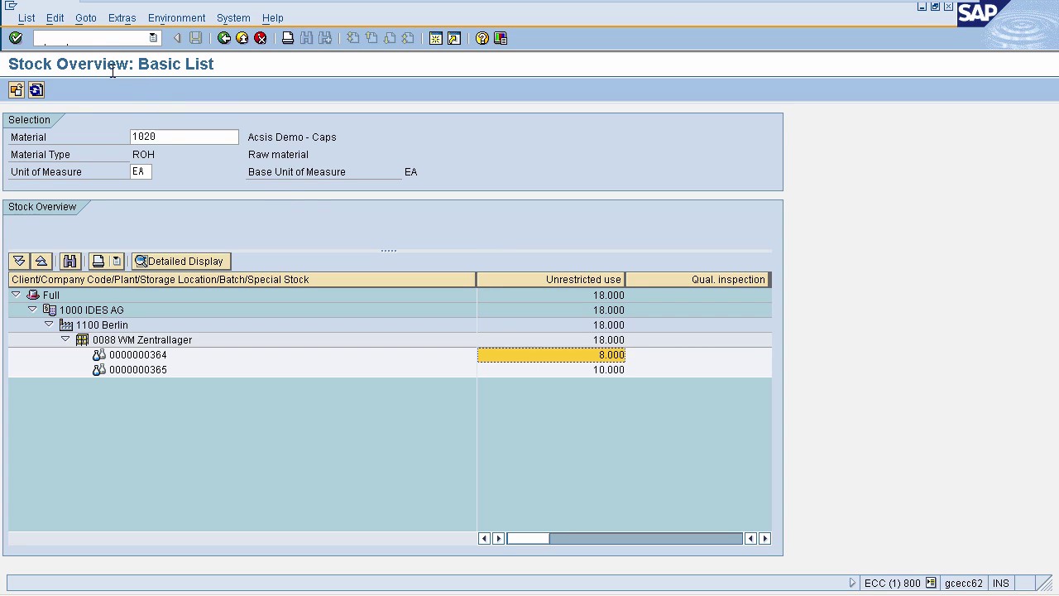
click(68, 38)
text(/ols26)
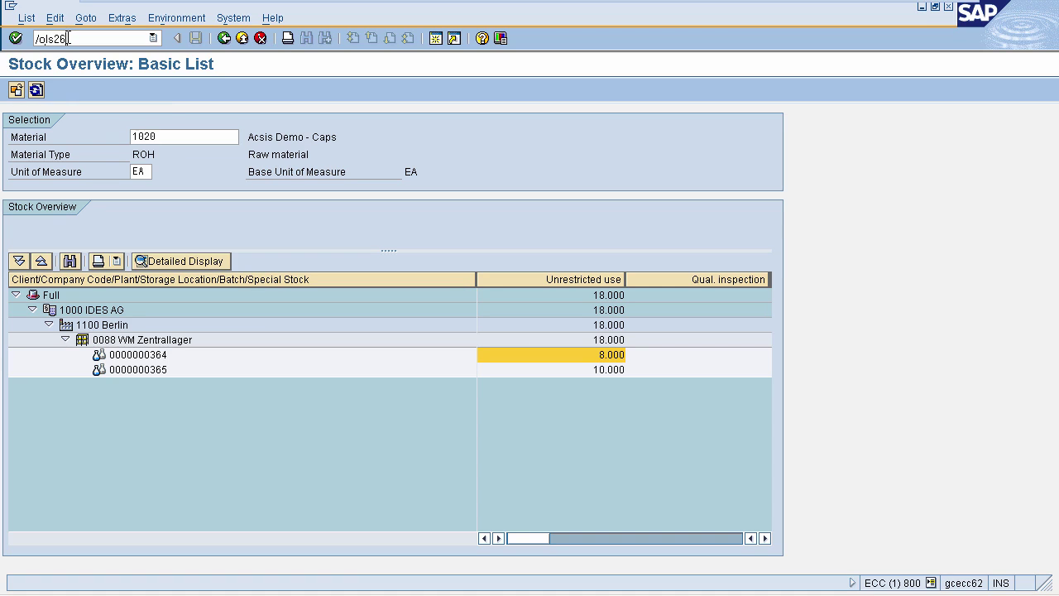
Display warehouse 001 stock for material 1020, plant 1100, and locate batch 364's 8 available.
key(Return)
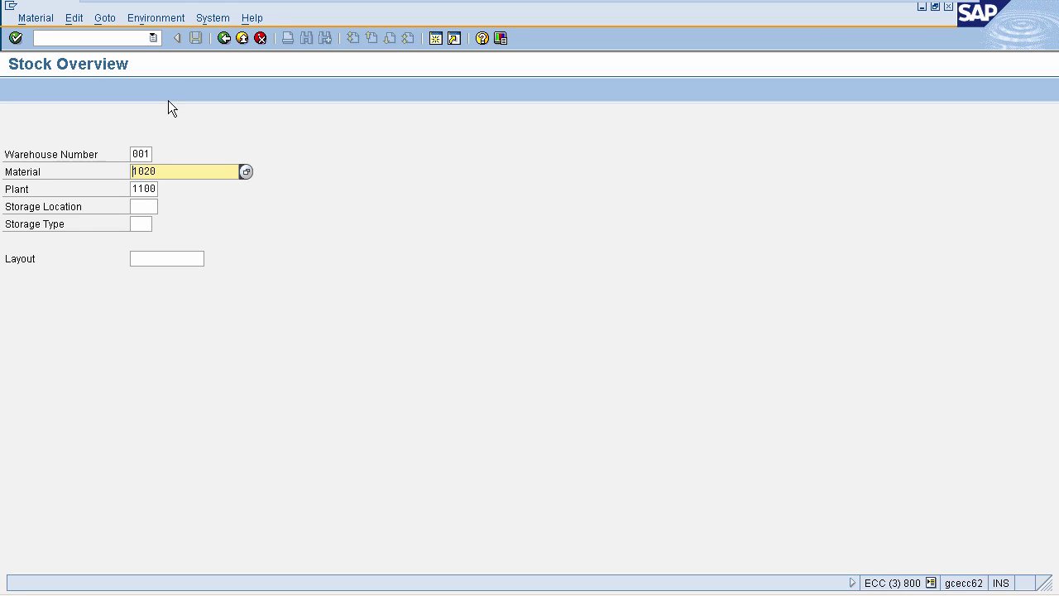
click(141, 152)
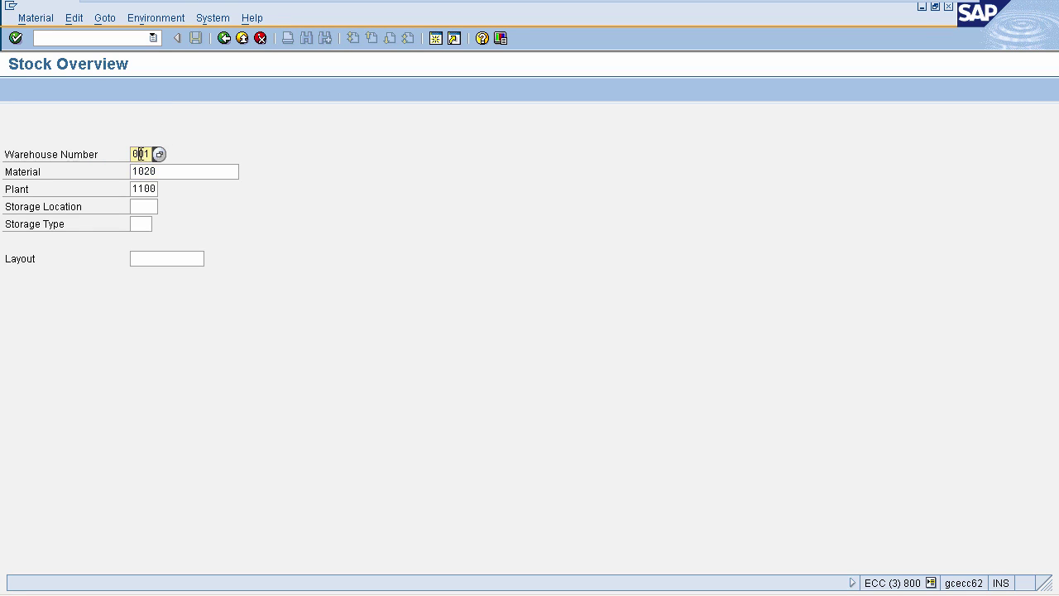
click(139, 172)
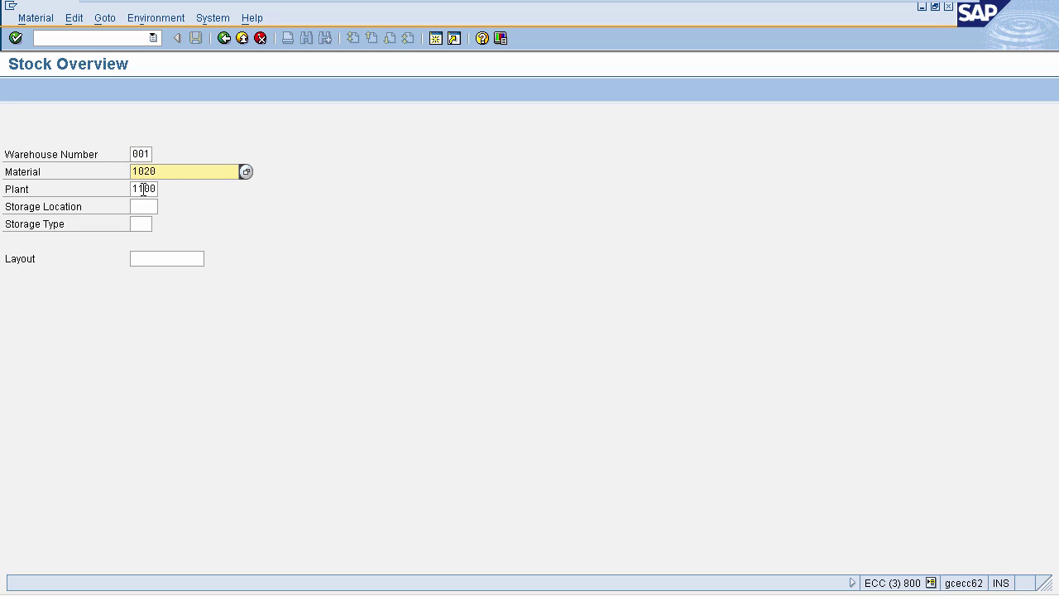
click(143, 189)
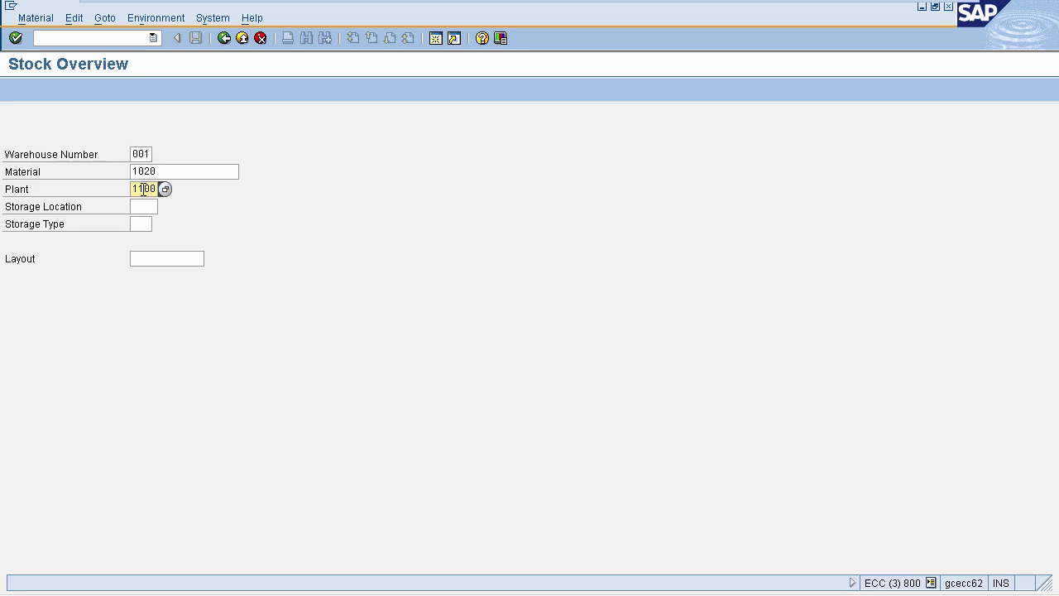
key(Return)
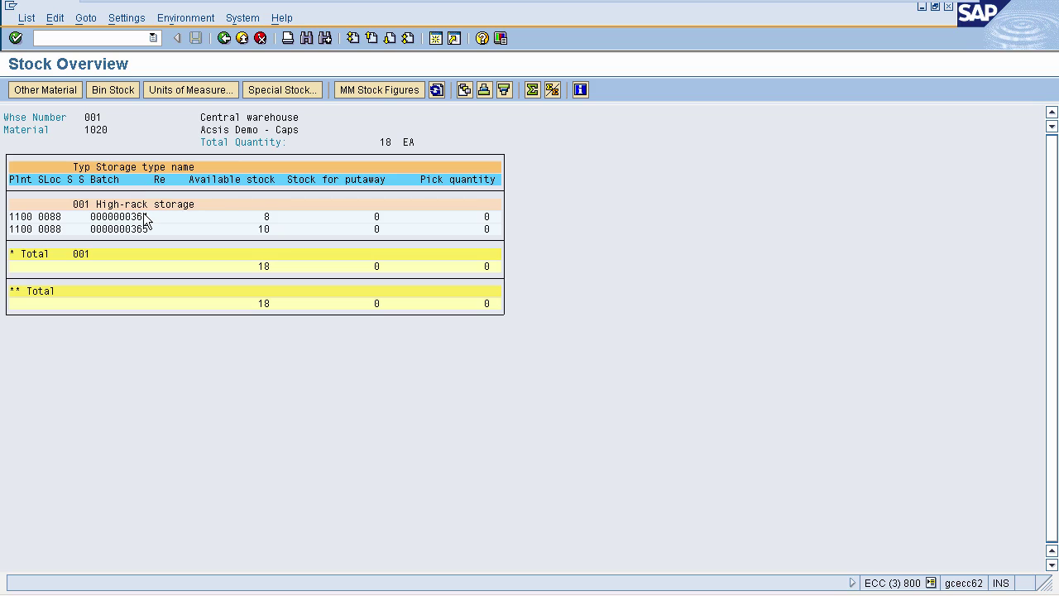
click(139, 217)
click(266, 217)
Drill into batch 364's bin stock, view quant 719 in bin 03-09-02, then return.
double_click(125, 219)
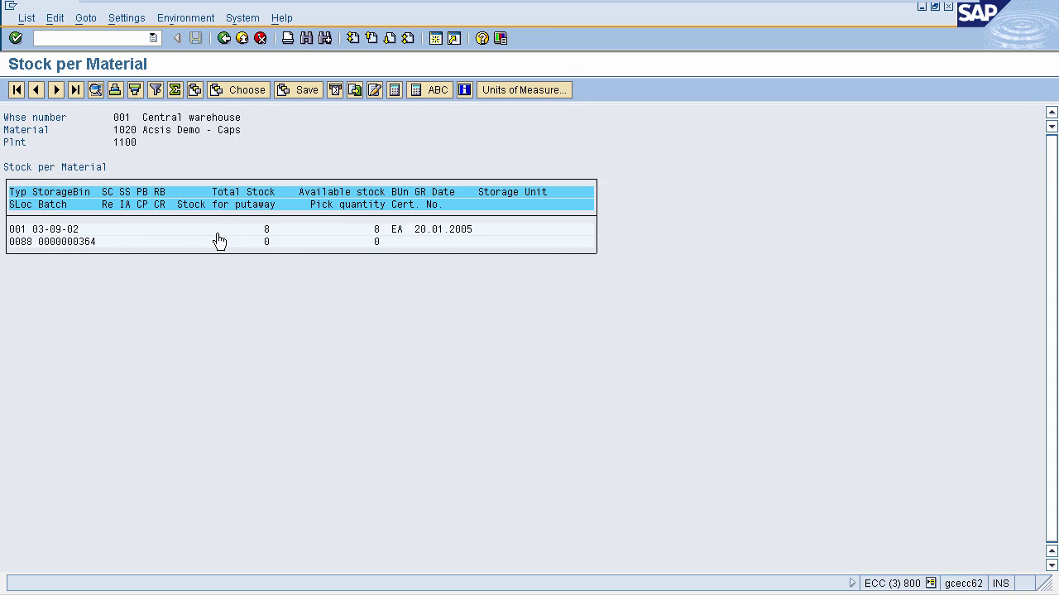
double_click(266, 230)
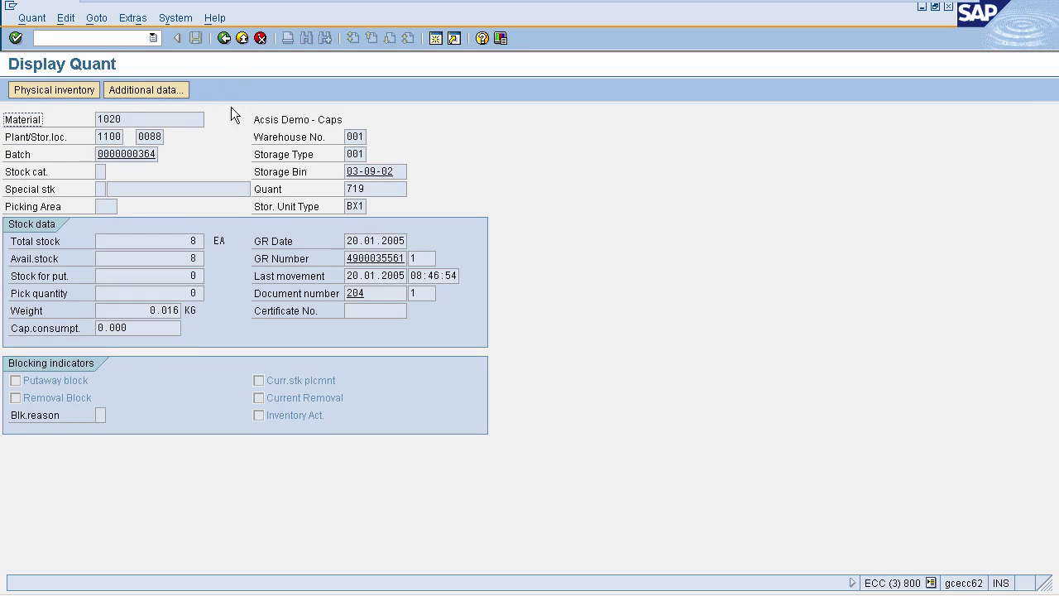
click(224, 39)
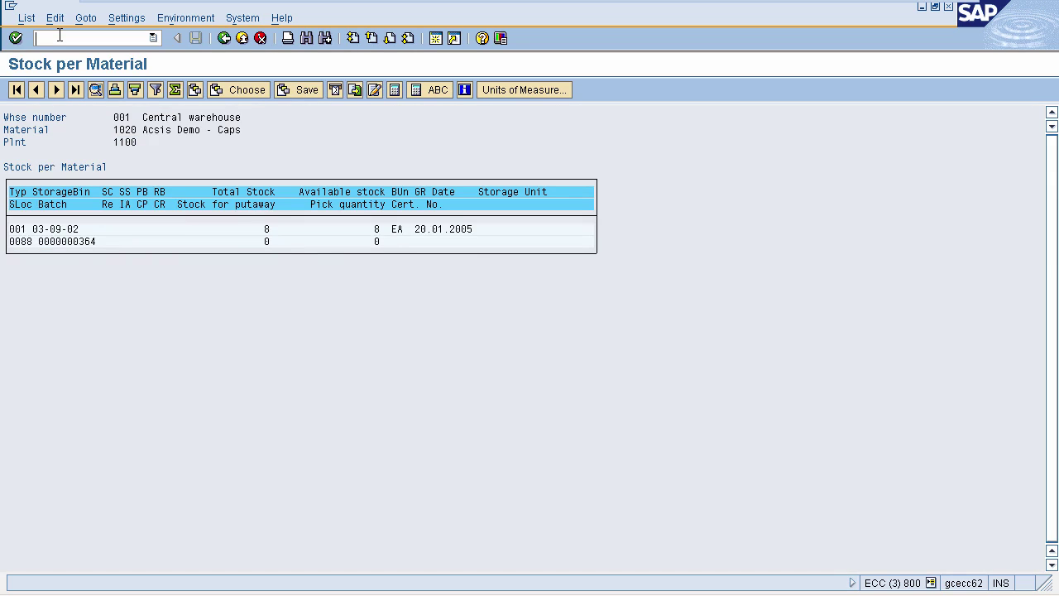
Start MIGO and switch the action from A01 Goods Receipt to A07 Goods Issue.
text(/omigo)
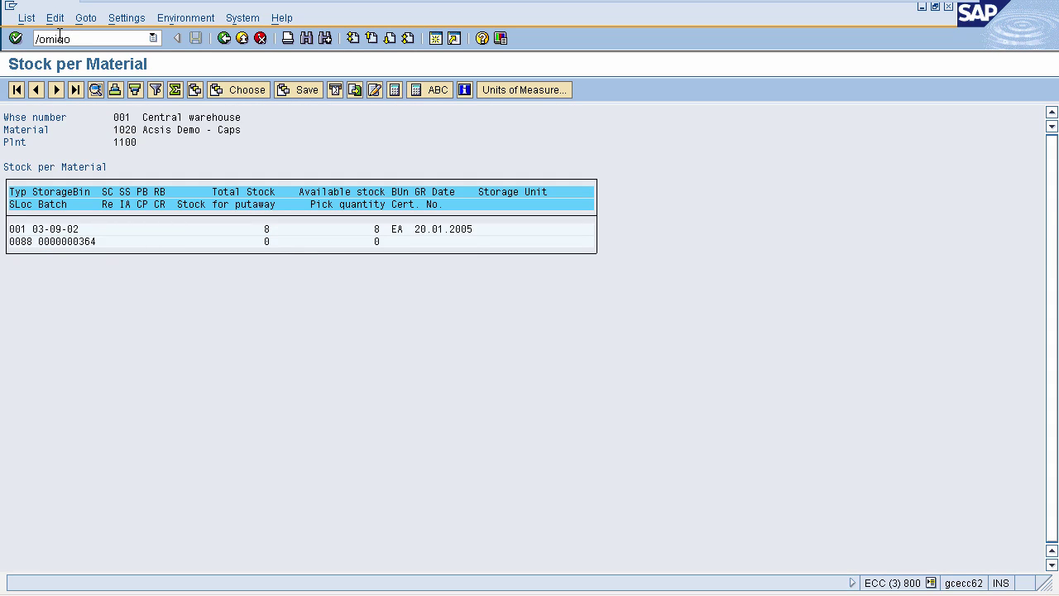
key(Return)
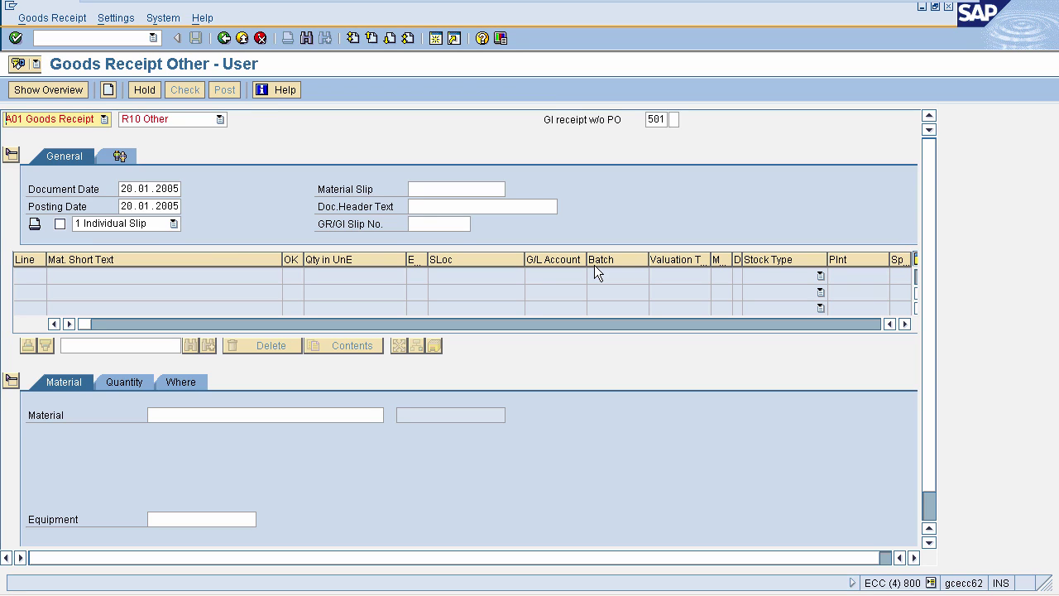
click(99, 118)
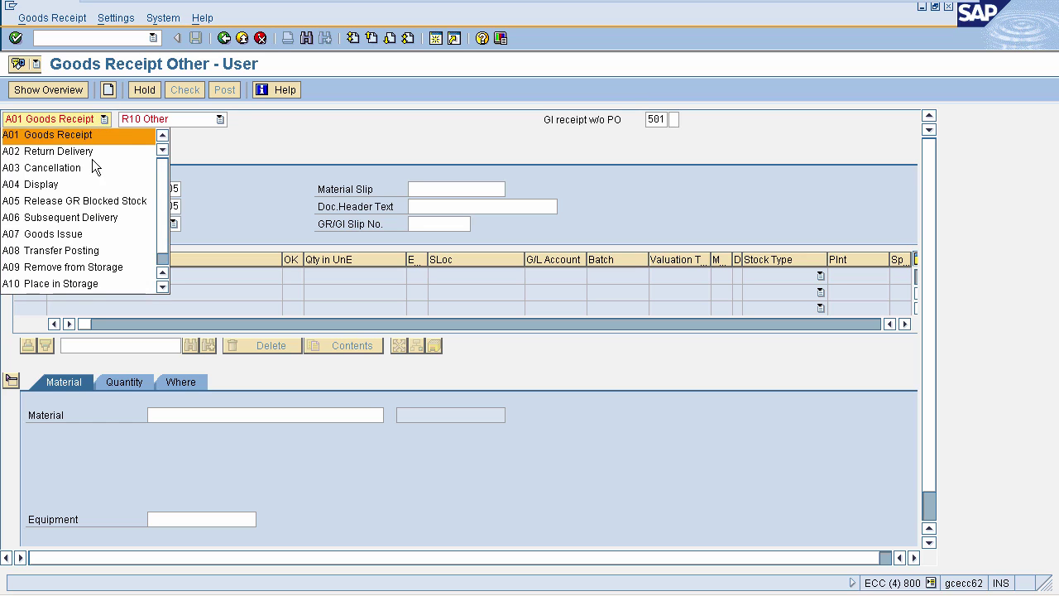
click(63, 235)
click(62, 234)
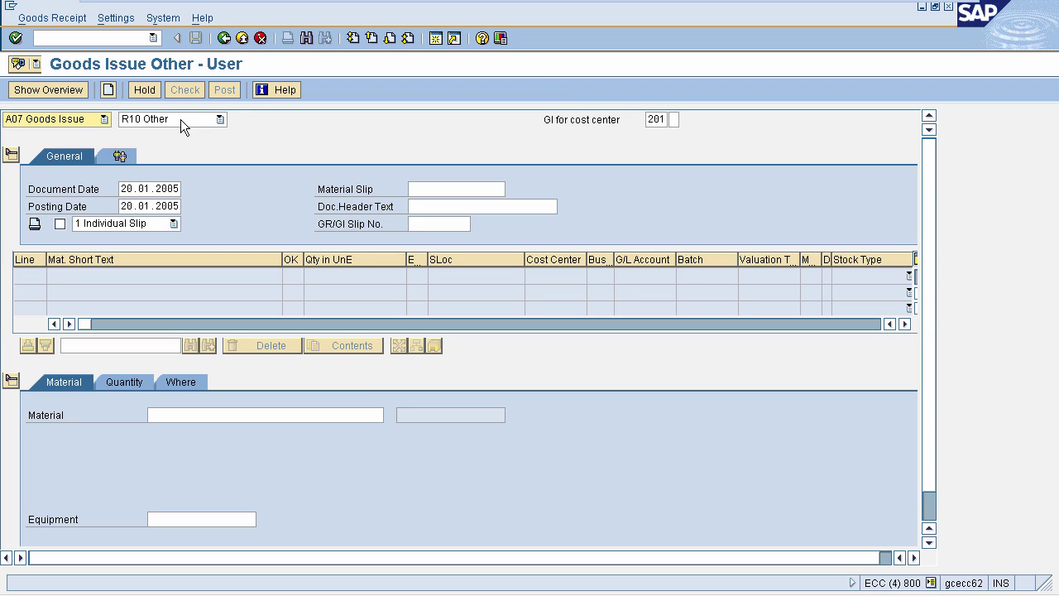
Add an issue line for 3 EA of material 1020 from plant 1100, storage location 0088.
click(654, 120)
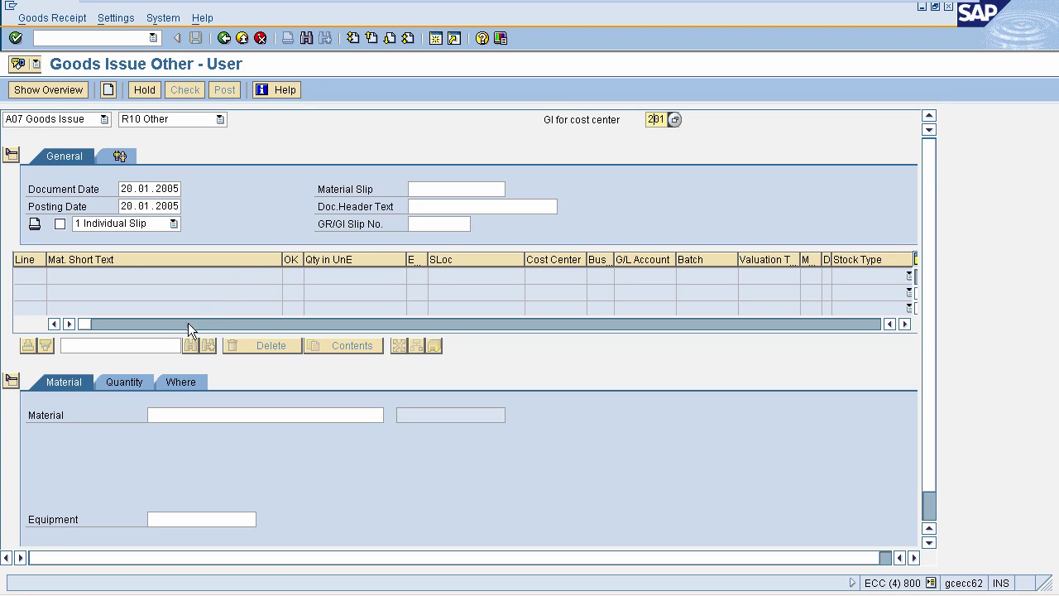
click(170, 414)
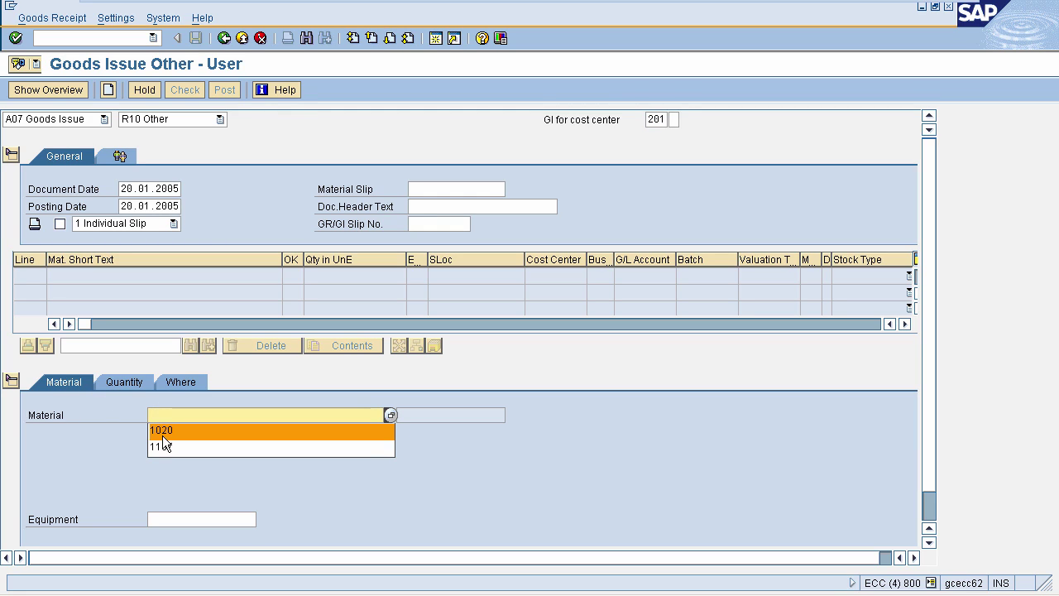
click(162, 435)
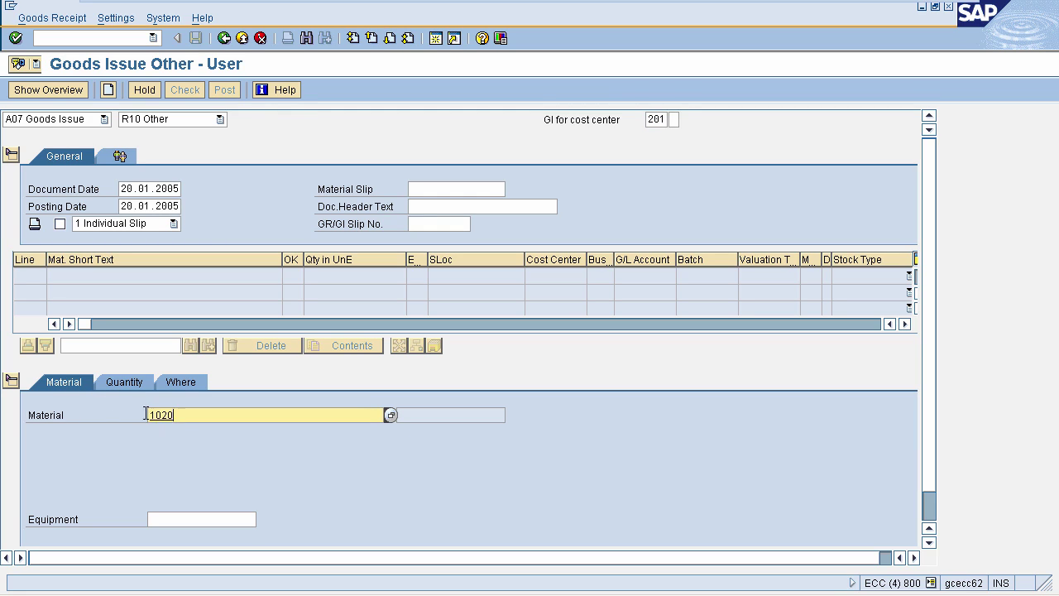
click(117, 380)
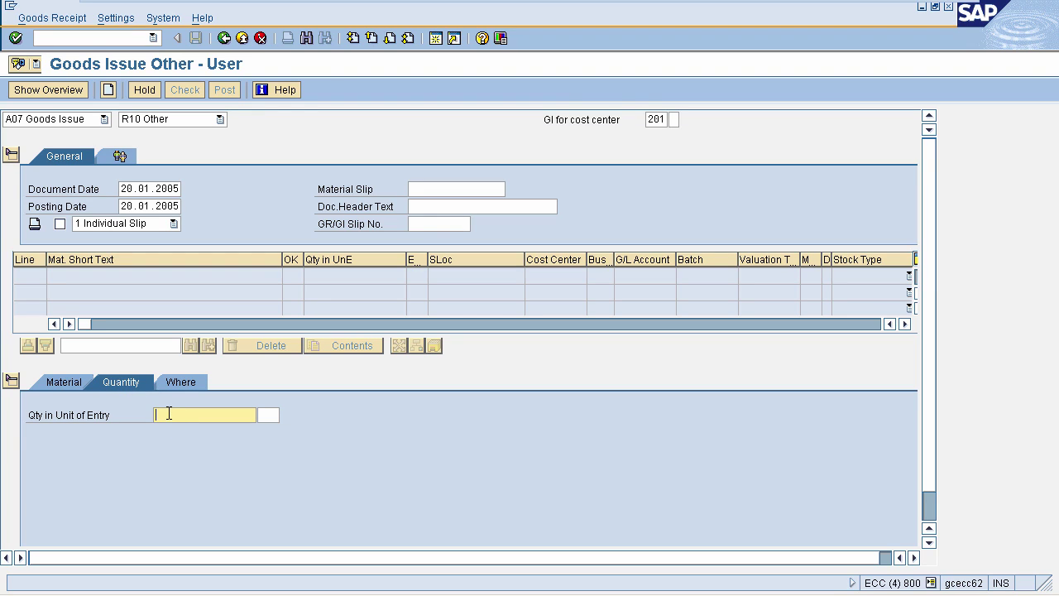
text(3)
click(179, 381)
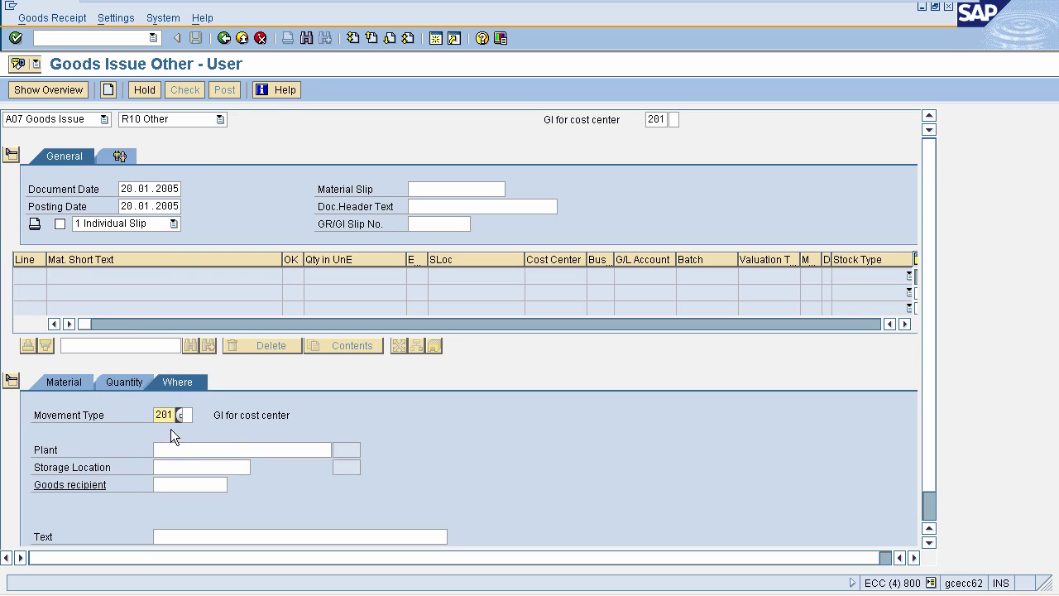
click(172, 446)
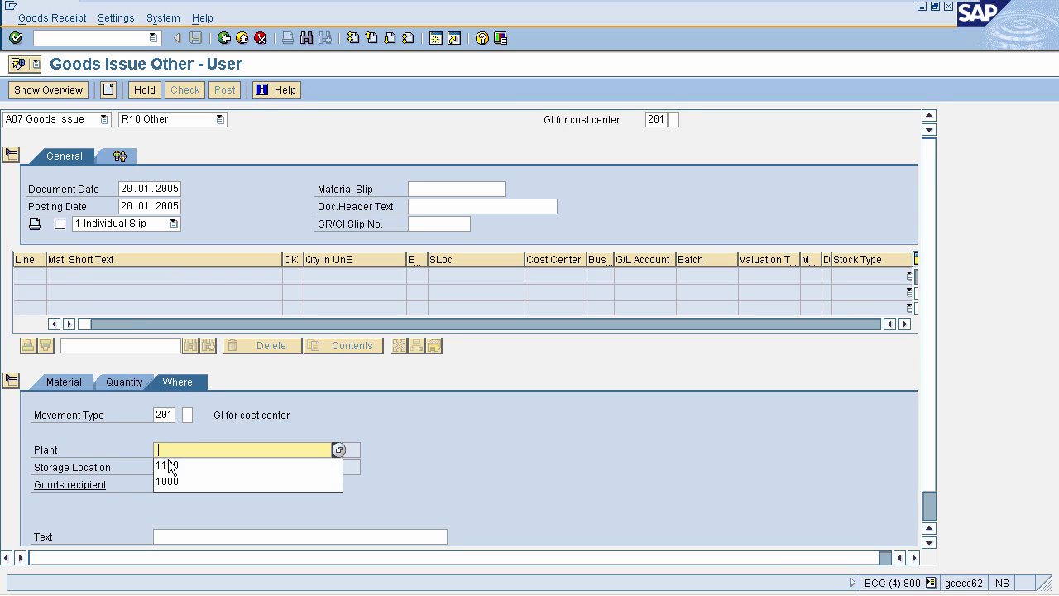
click(166, 466)
click(165, 466)
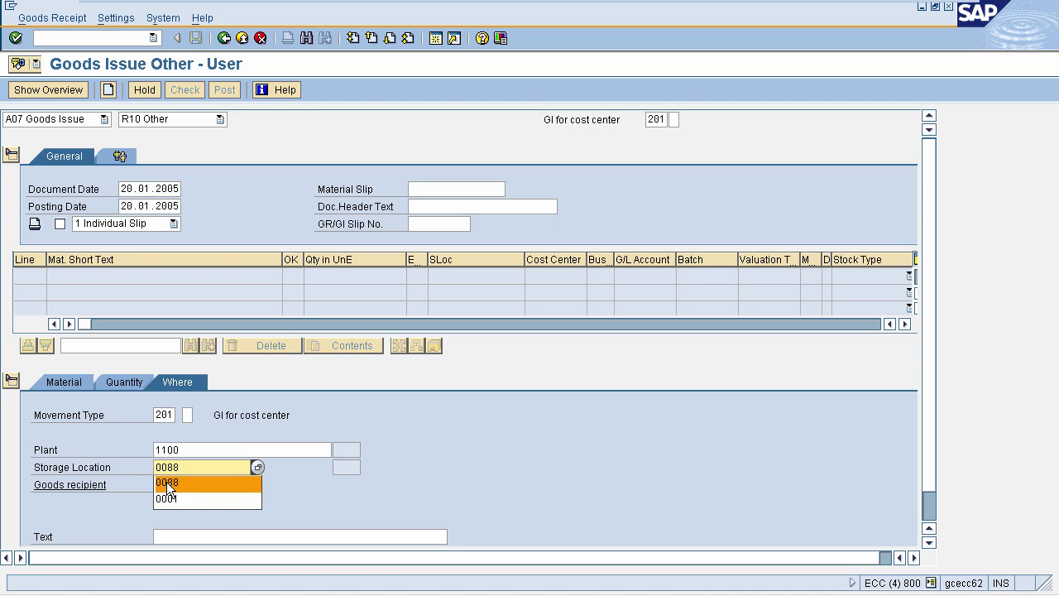
click(189, 475)
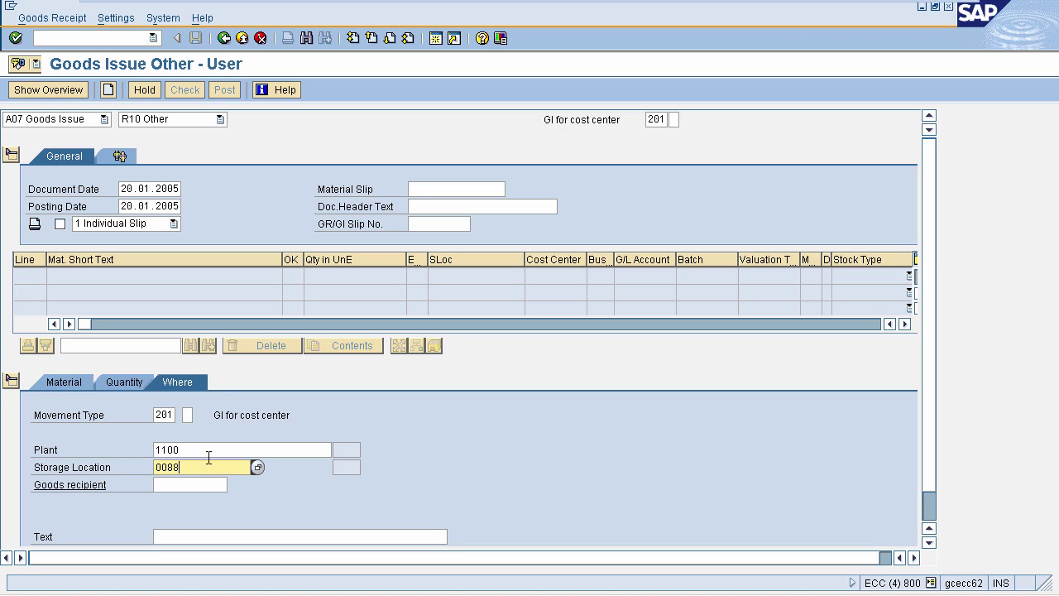
click(190, 482)
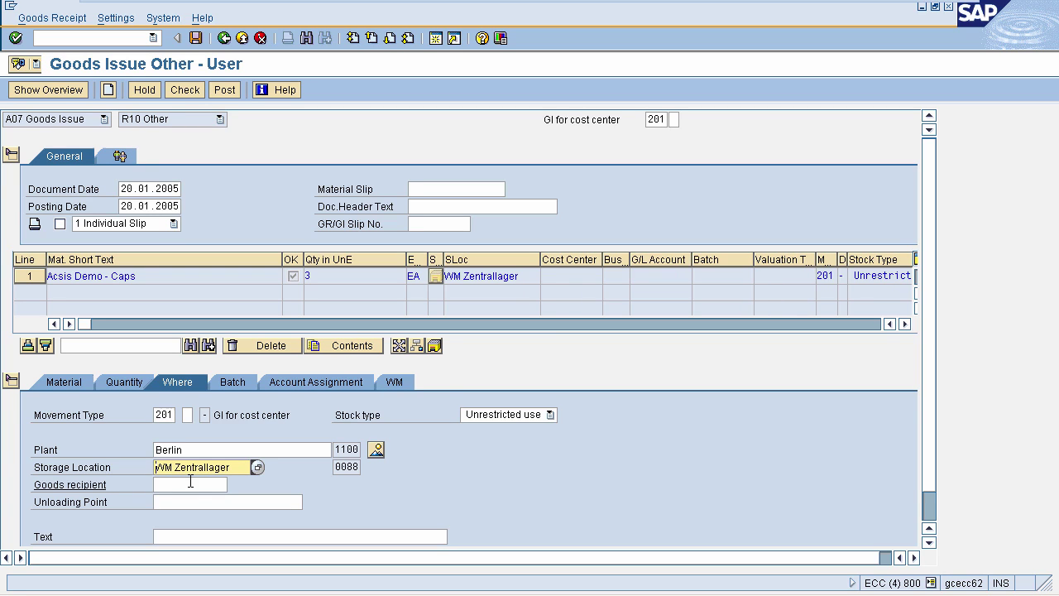
click(233, 382)
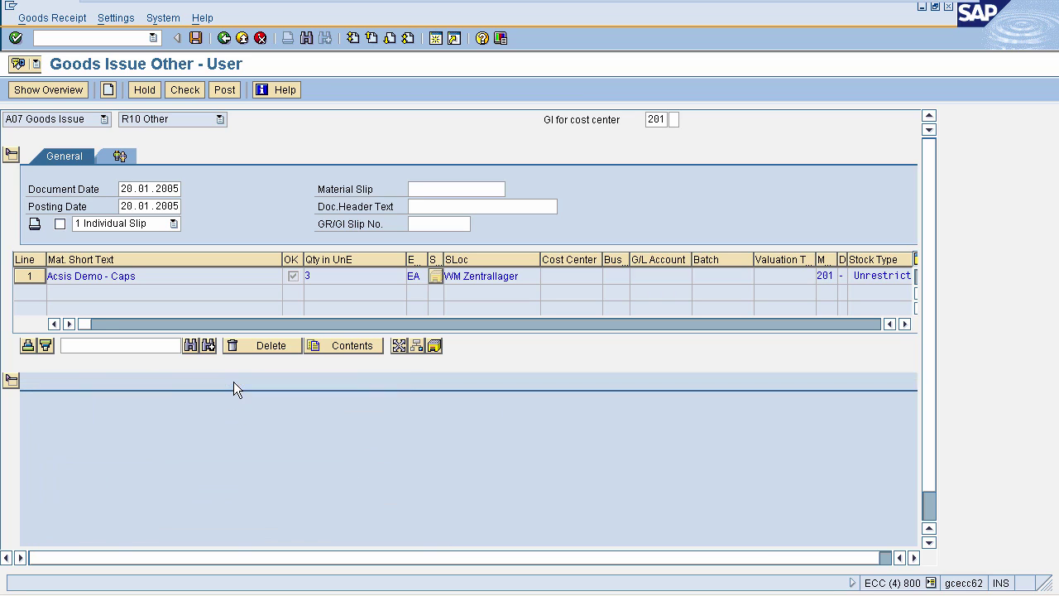
click(178, 414)
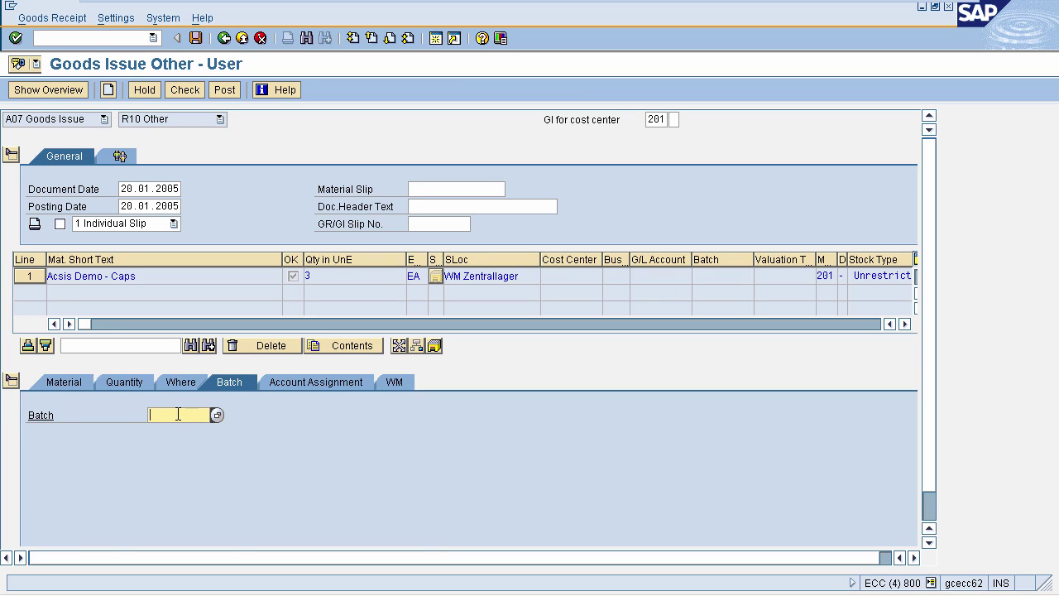
click(178, 413)
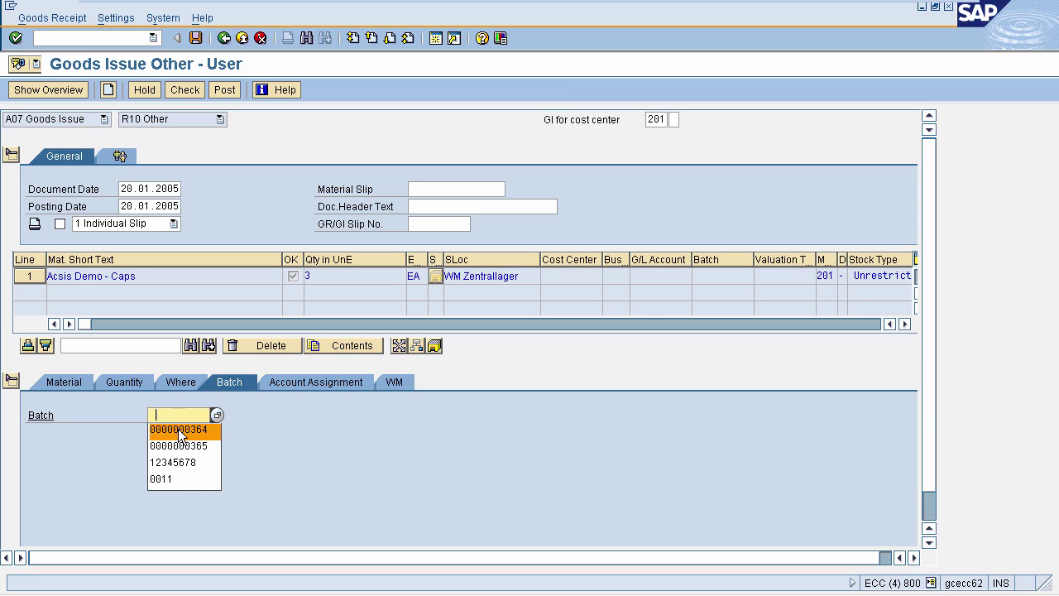
click(178, 429)
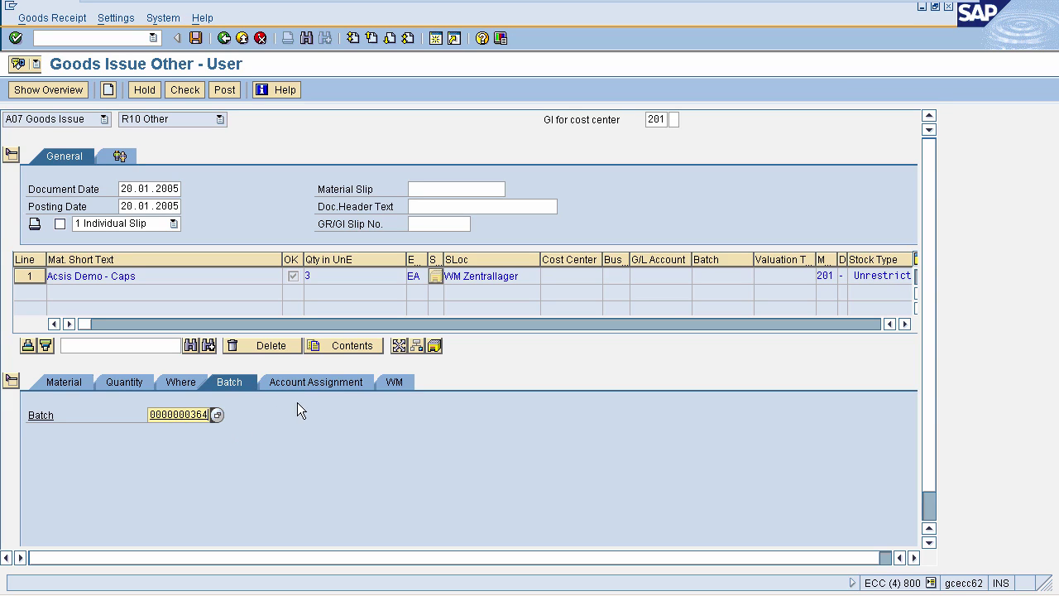
Assign the issue line to cost center 1000 (Corporate Services).
click(318, 383)
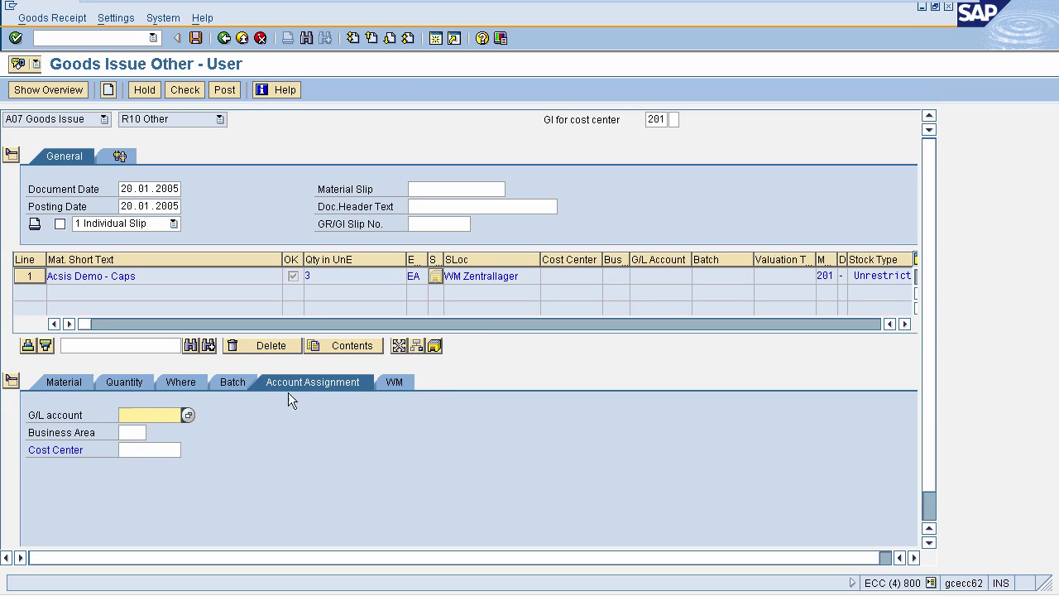
click(164, 450)
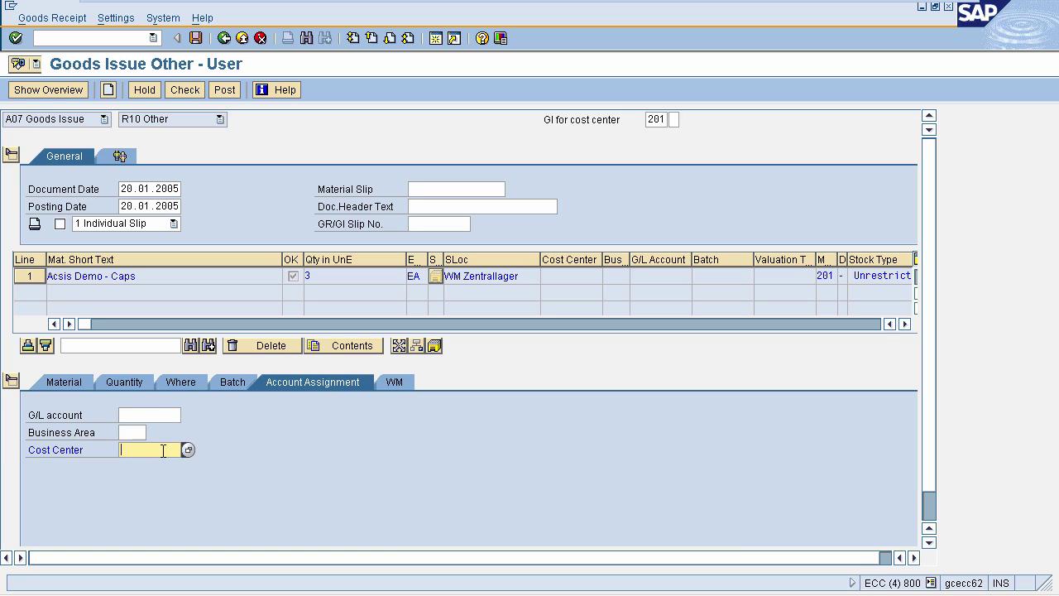
click(163, 450)
click(145, 464)
key(Return)
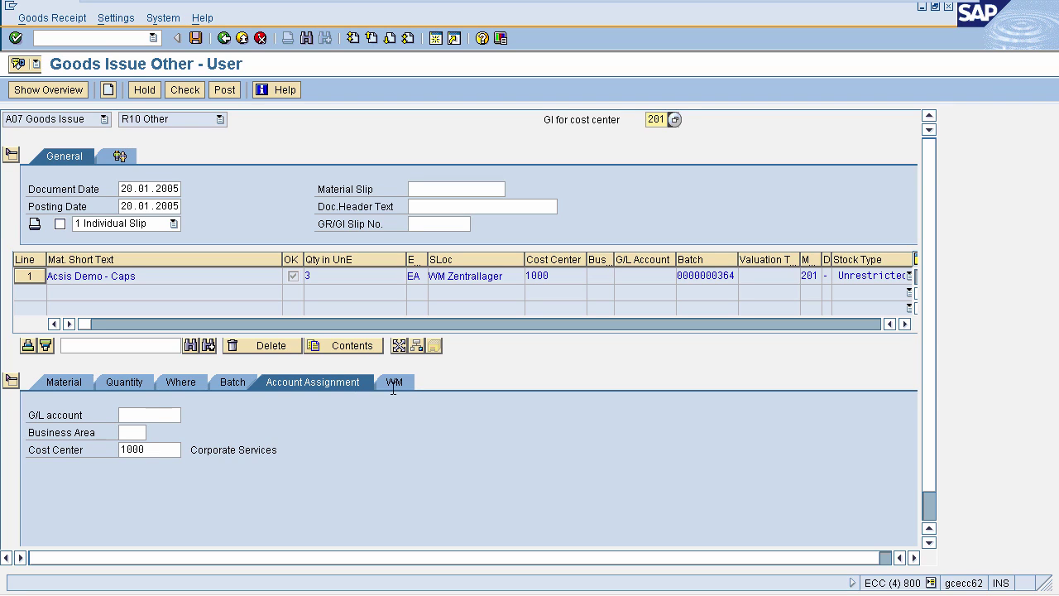
click(394, 381)
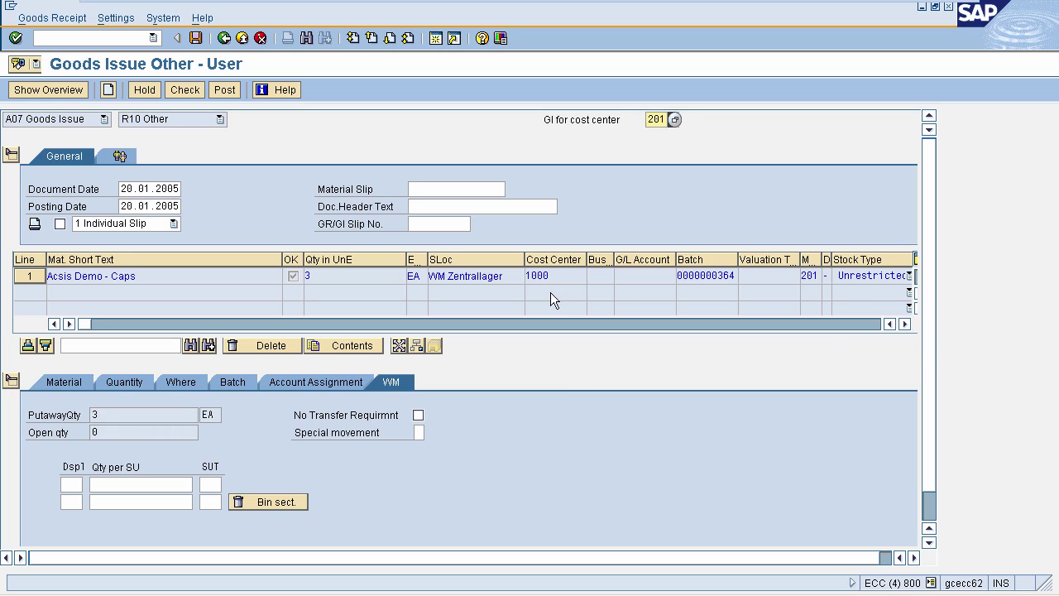
Change the posting date to 20.12.2006 and post the goods issue.
click(157, 205)
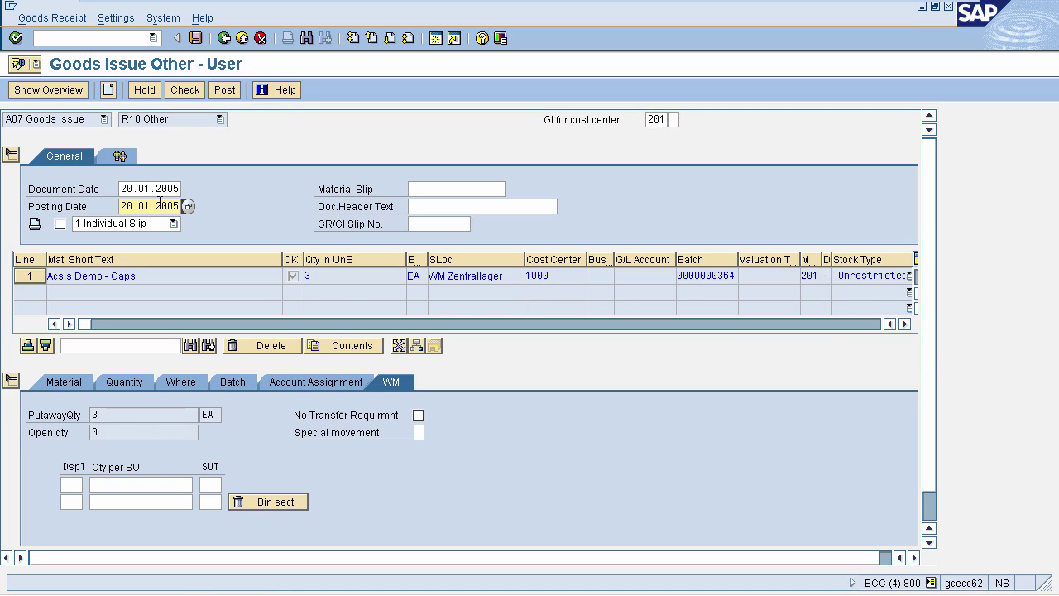
key(Delete)
key(Delete)
key(Delete)
key(Delete)
key(BackSpace)
key(BackSpace)
key(BackSpace)
key(BackSpace)
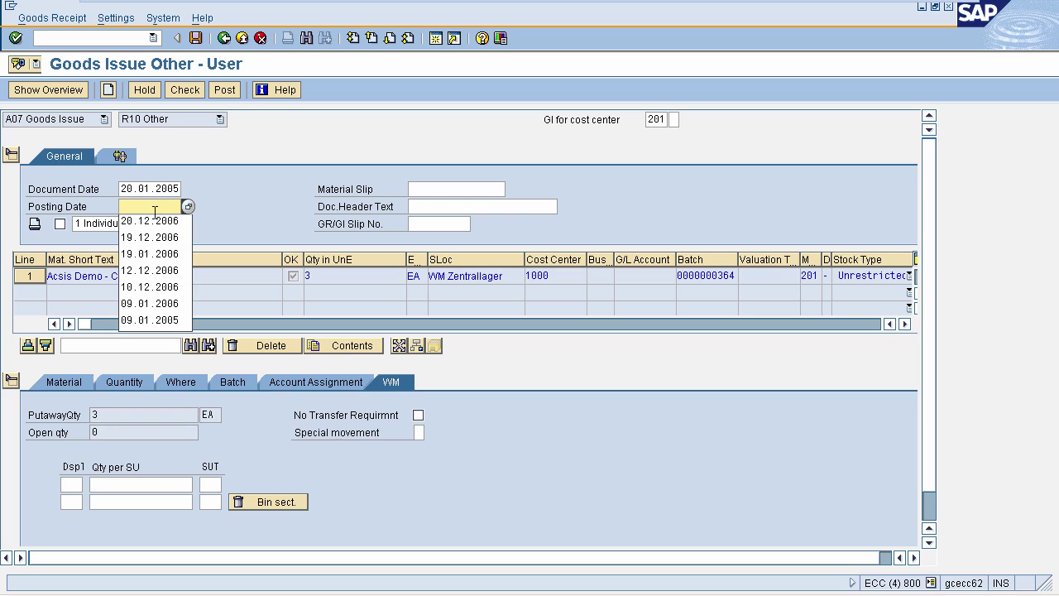
click(150, 221)
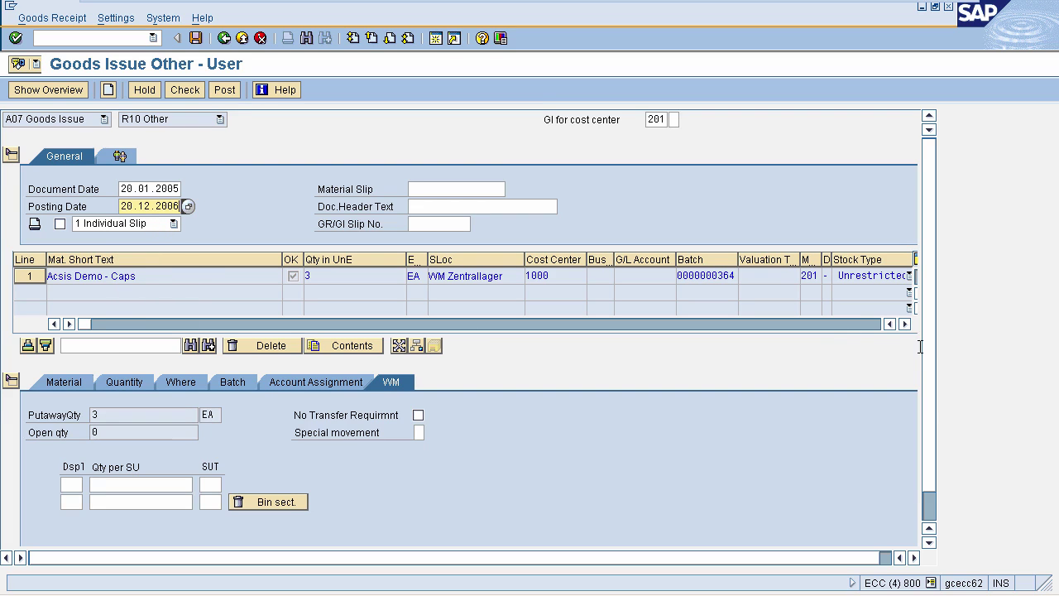
scroll(929, 409, down, 1)
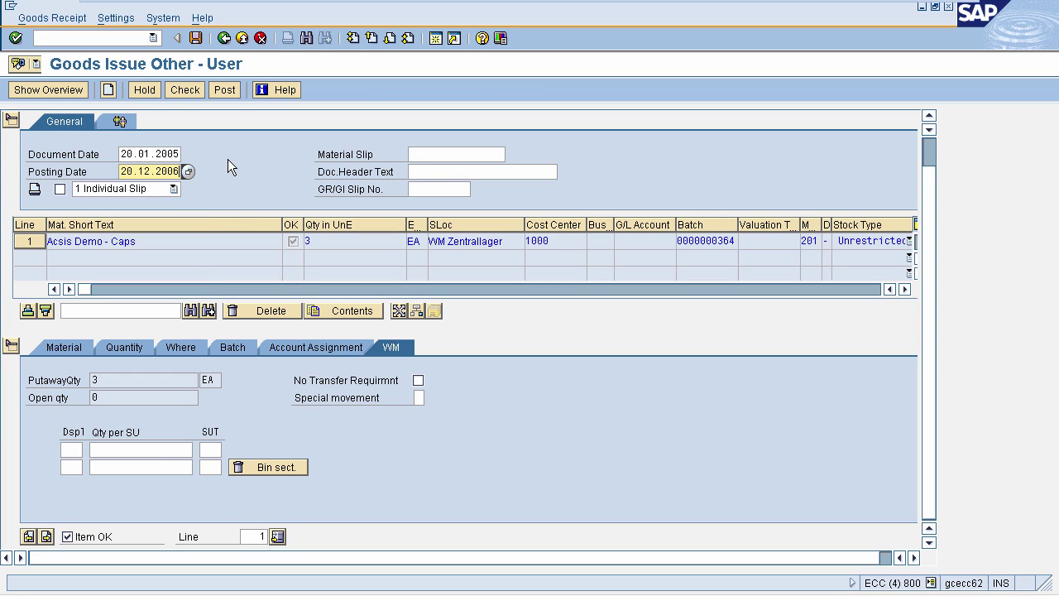
click(219, 93)
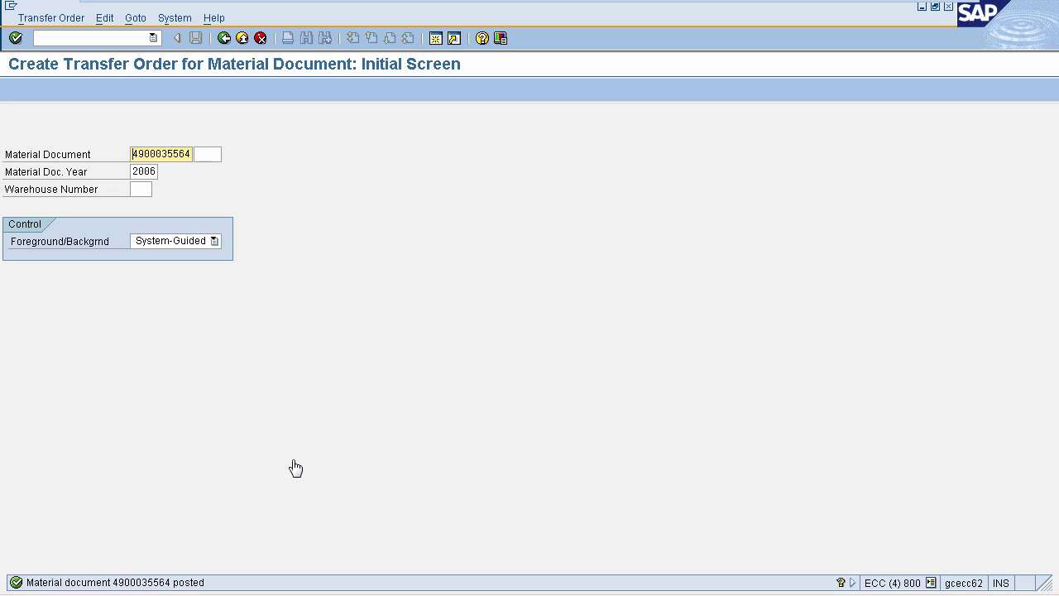
Switch to the Stock Overview window still showing batches 364 at 8 and 365 at 10.
key(alt+Tab)
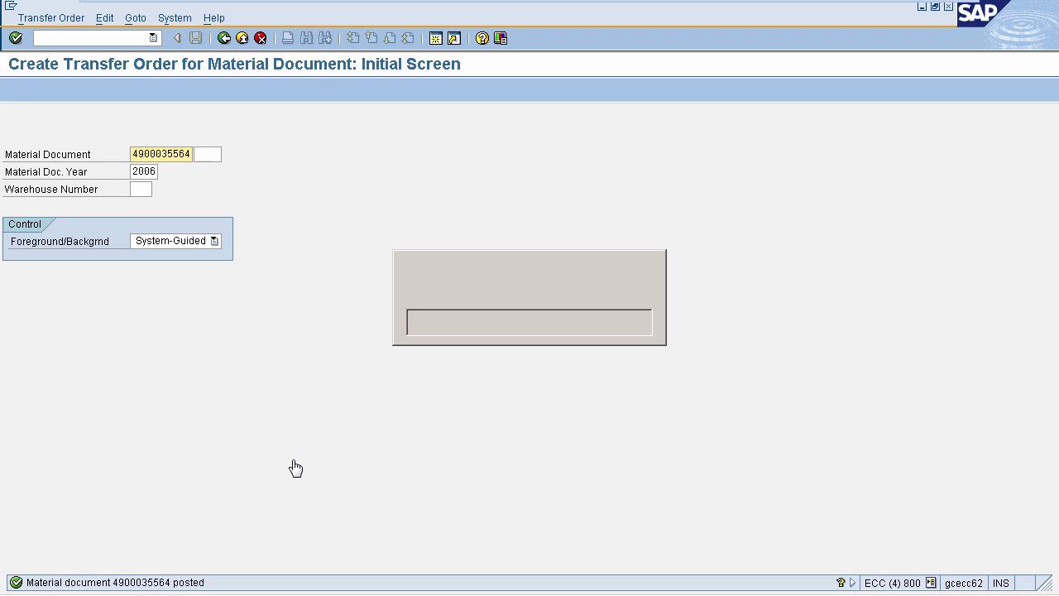
key(alt+Tab)
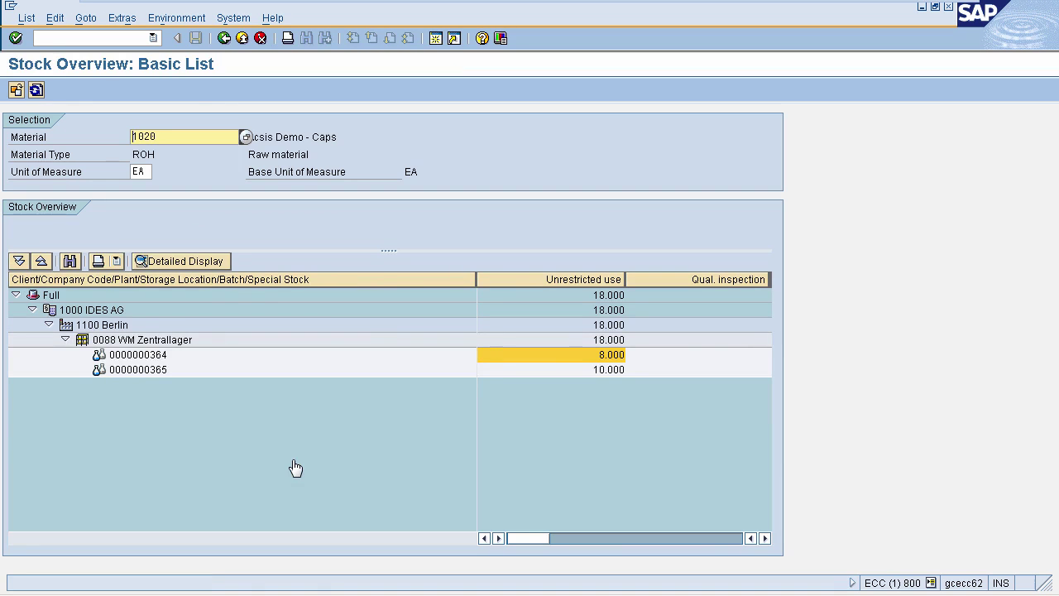
Refresh the stock overview to confirm batch 364 now holds 5, totalling 15 unrestricted.
click(36, 90)
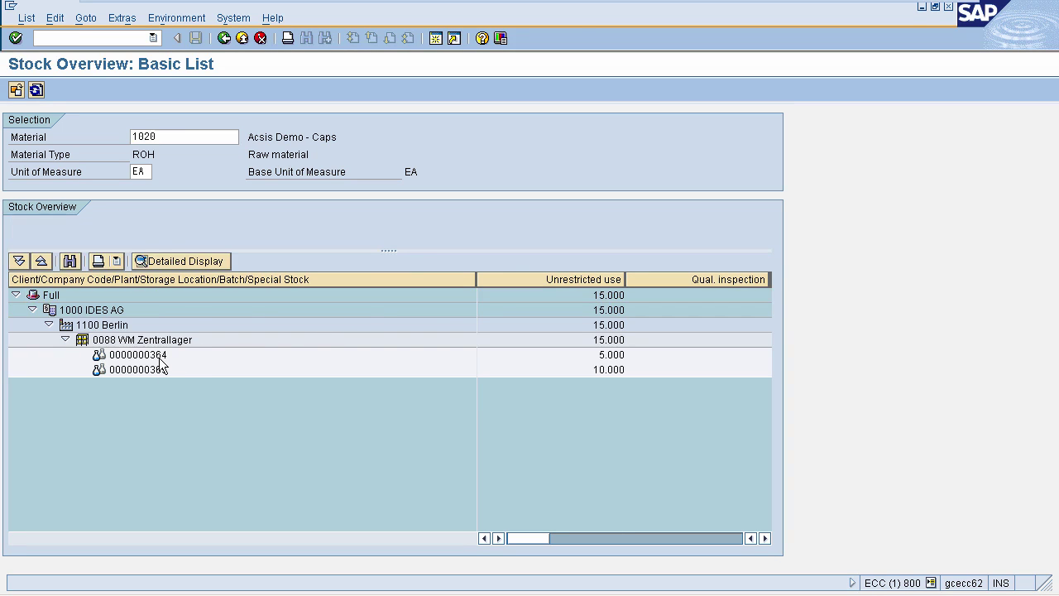
click(159, 357)
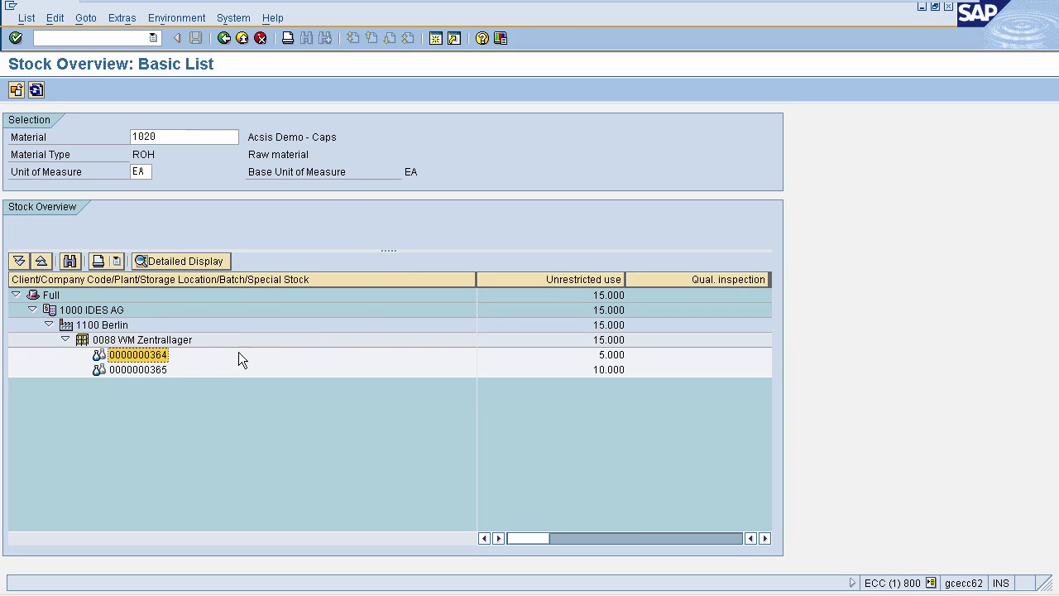
click(602, 359)
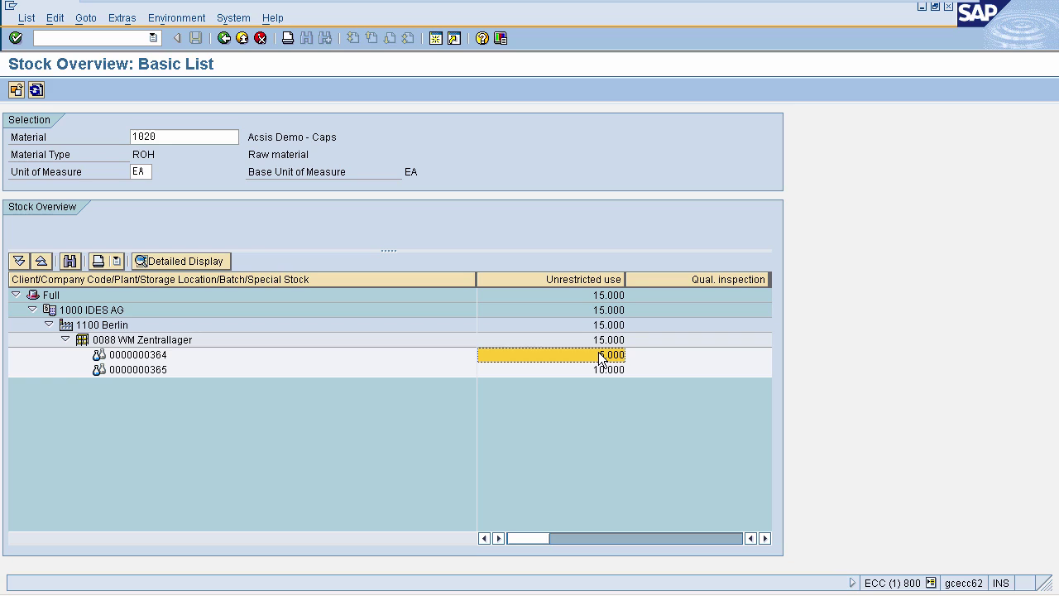
right_click(499, 305)
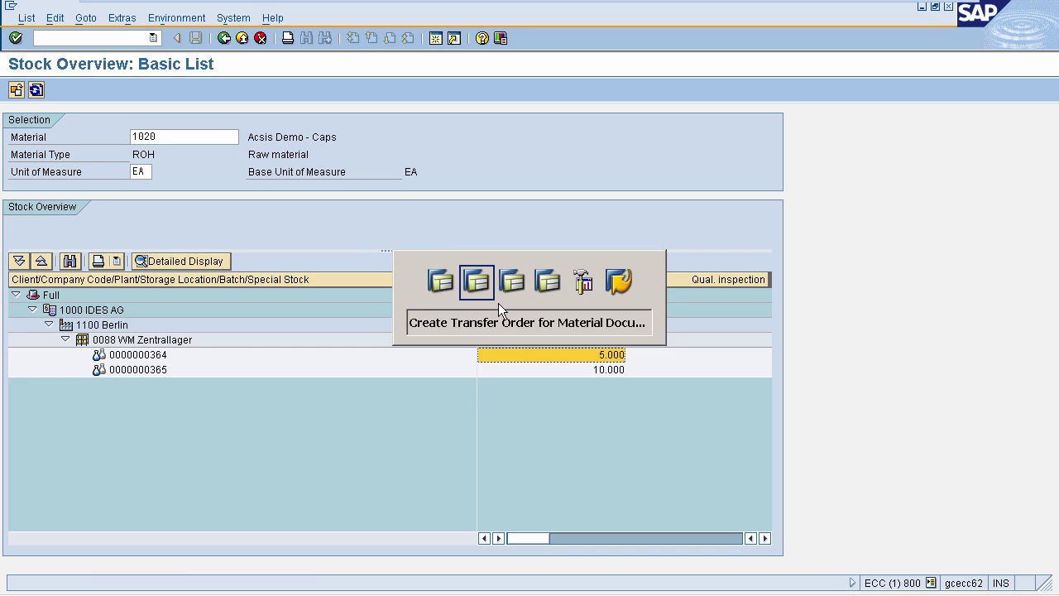
Generate a transfer order item removing 3 EA of material 1020 batch 364 for the goods issue.
click(498, 303)
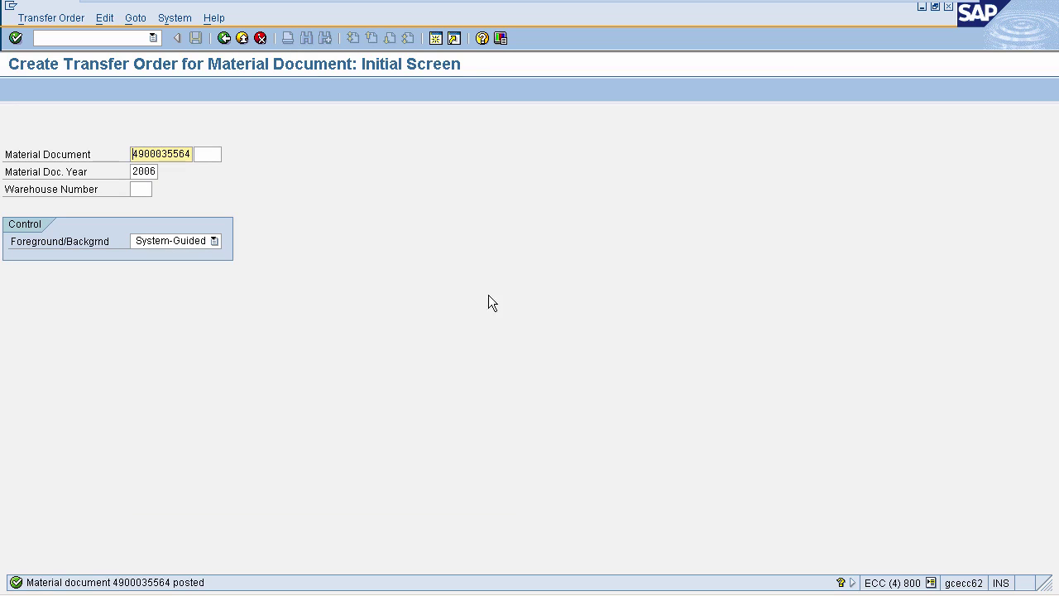
click(140, 172)
key(Return)
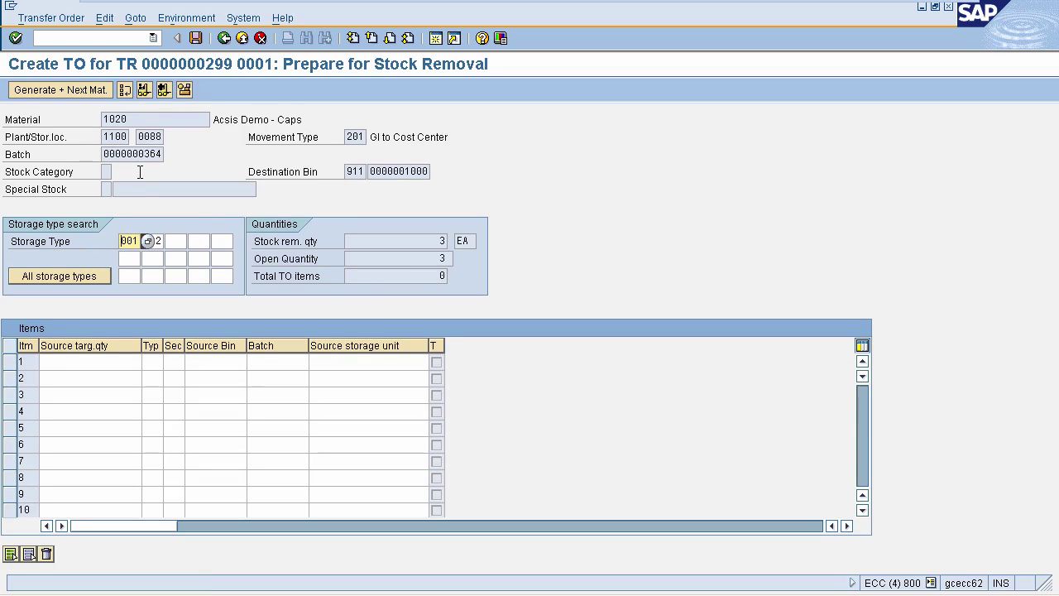
click(118, 120)
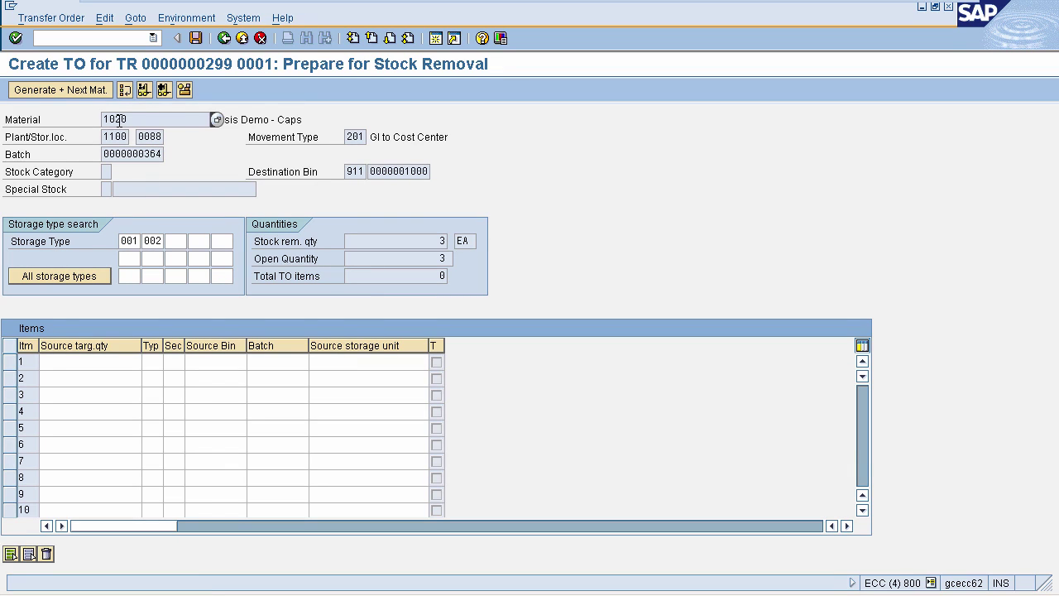
click(157, 137)
click(66, 91)
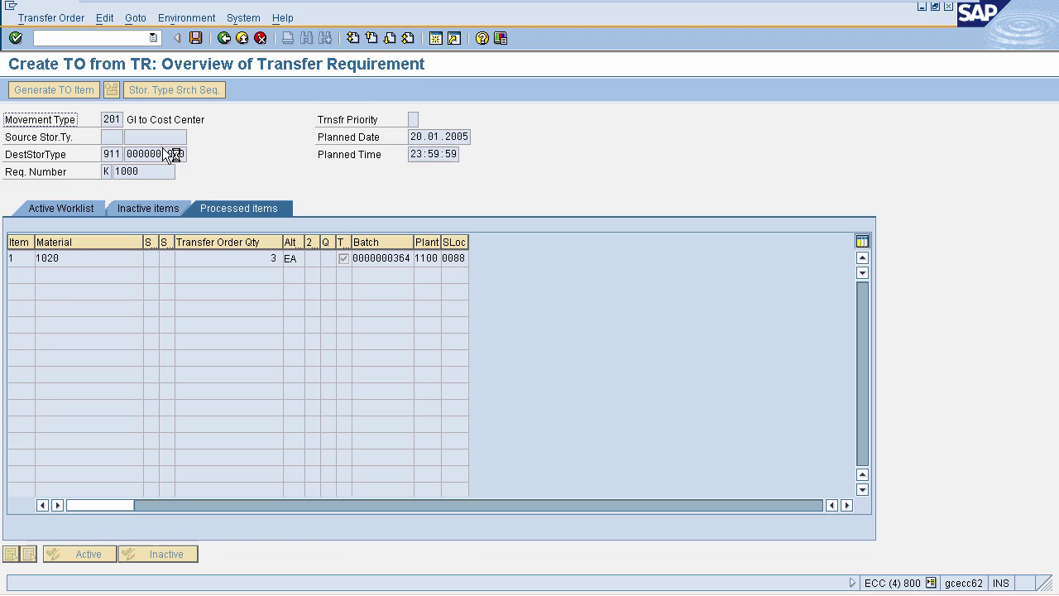
click(112, 154)
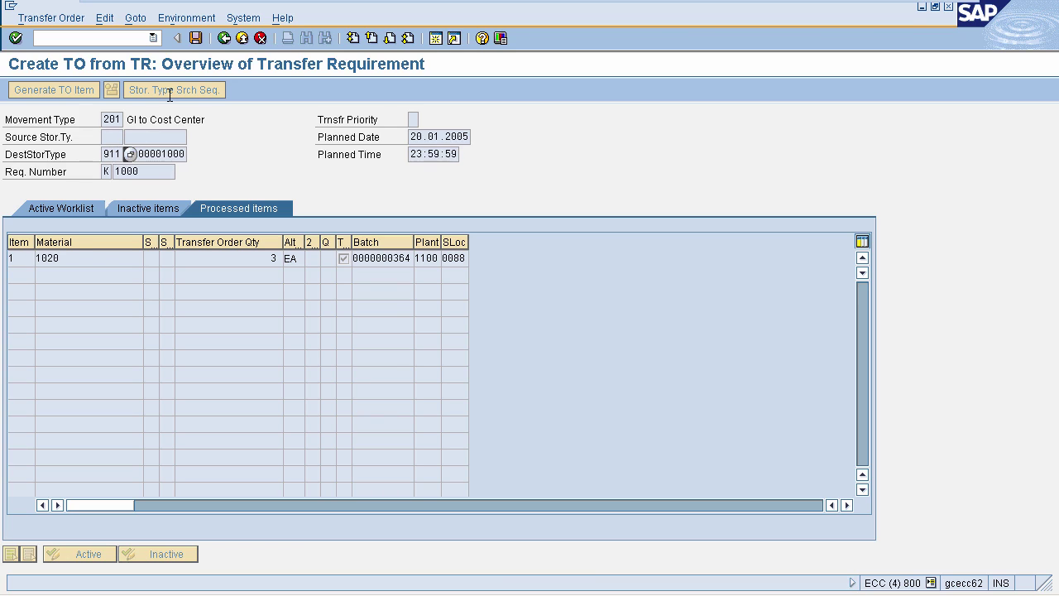
click(192, 40)
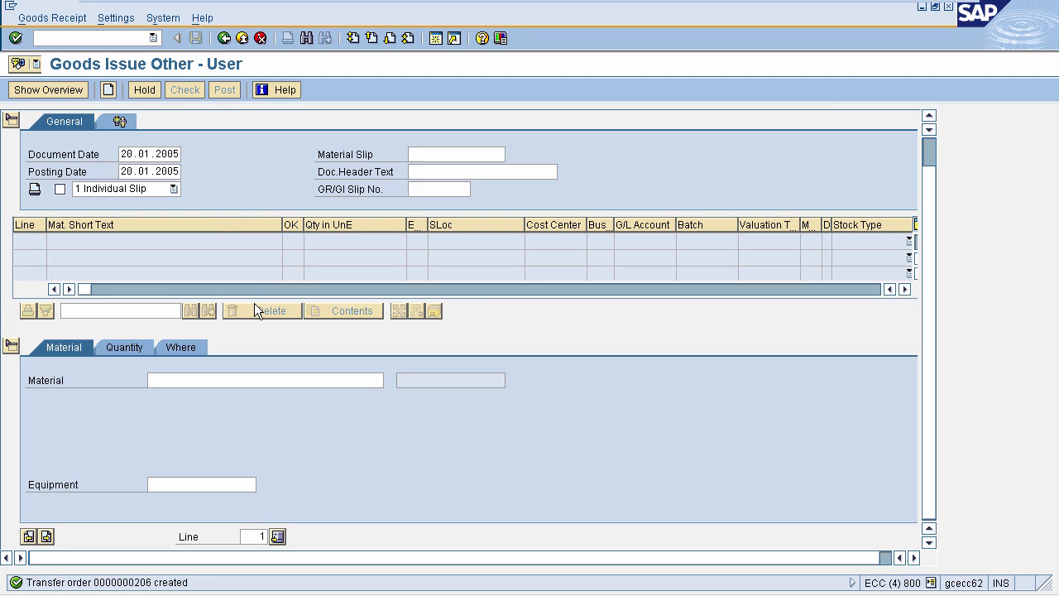
Display transfer order 206 with /olt21, showing 8 EA from bin 03-09-02.
click(110, 38)
text(/olt21)
key(Return)
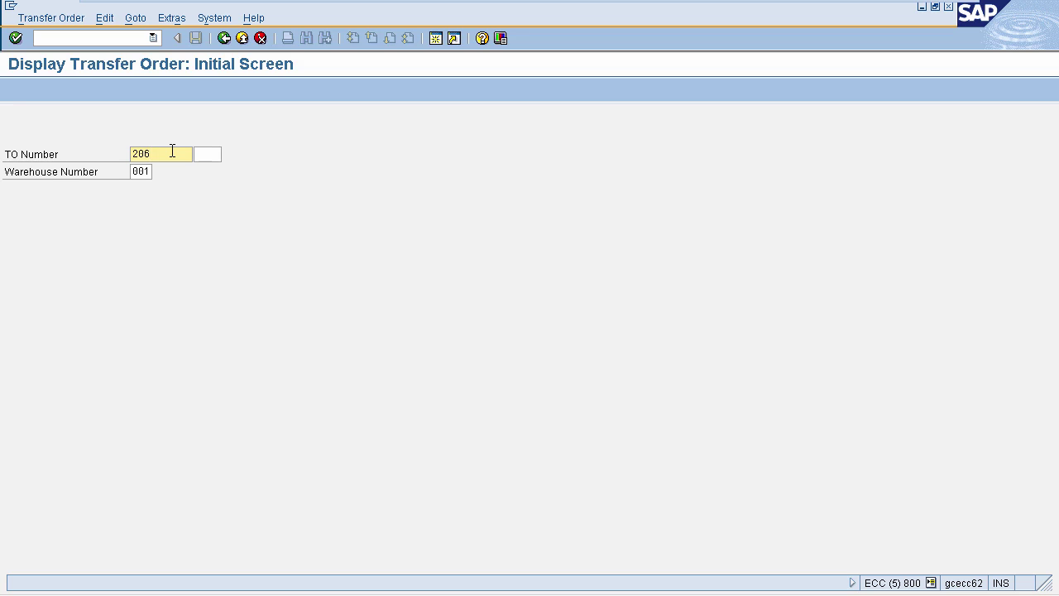
key(Return)
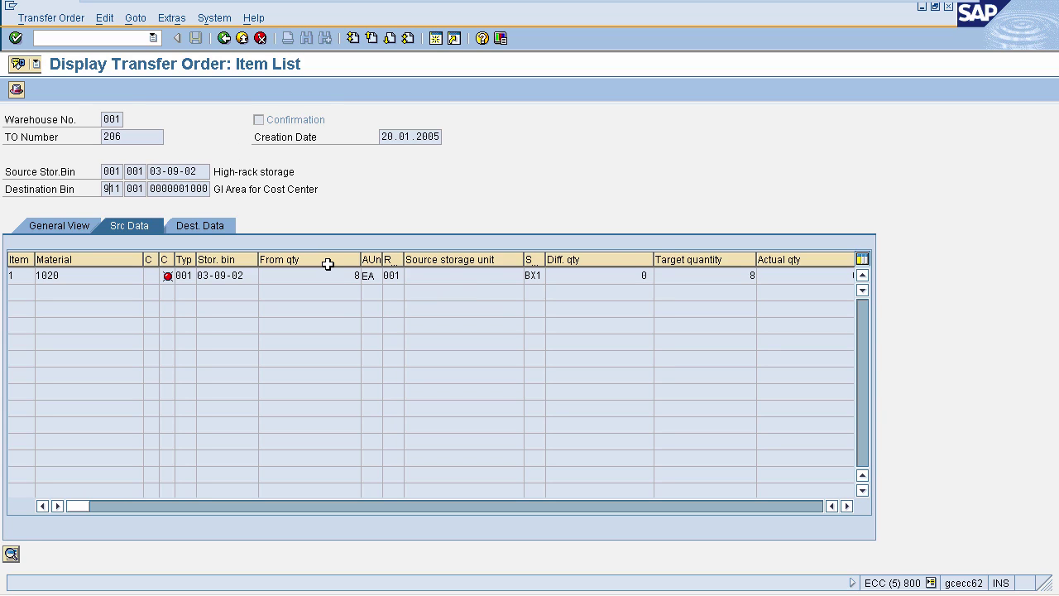
key(alt+Tab)
key(alt+Tab)
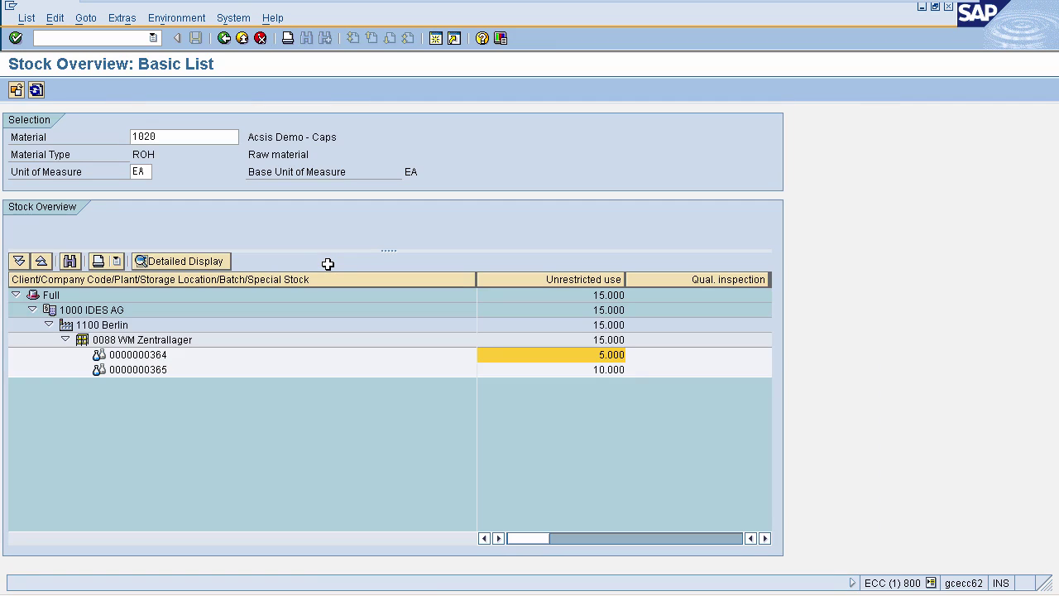
Refresh warehouse 001 stock for material 1020, showing batch 364 at 3- in storage type 911.
key(alt+Tab)
key(alt+Tab)
key(alt+Tab)
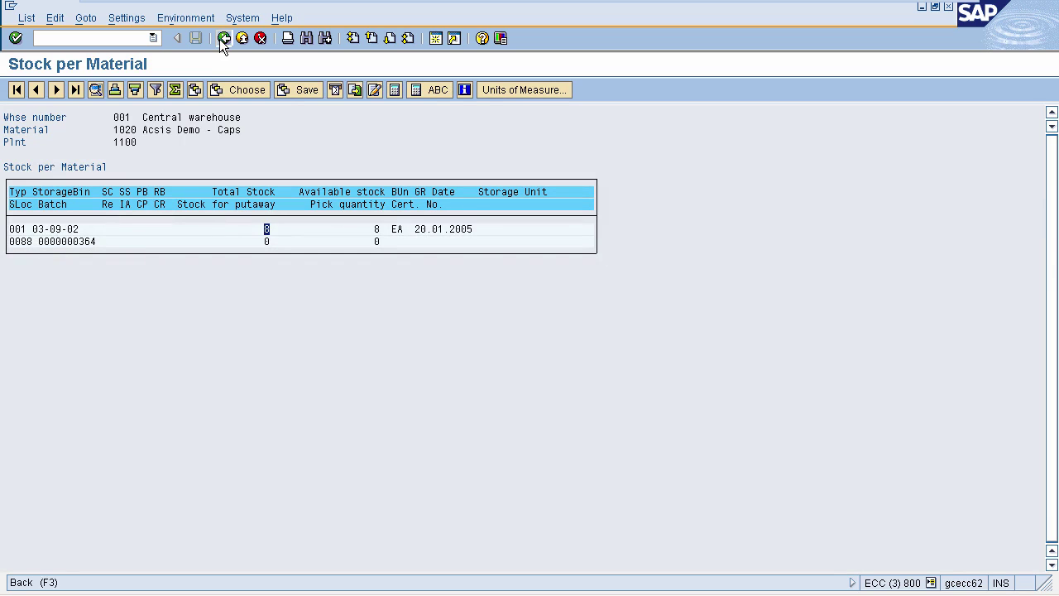
click(222, 39)
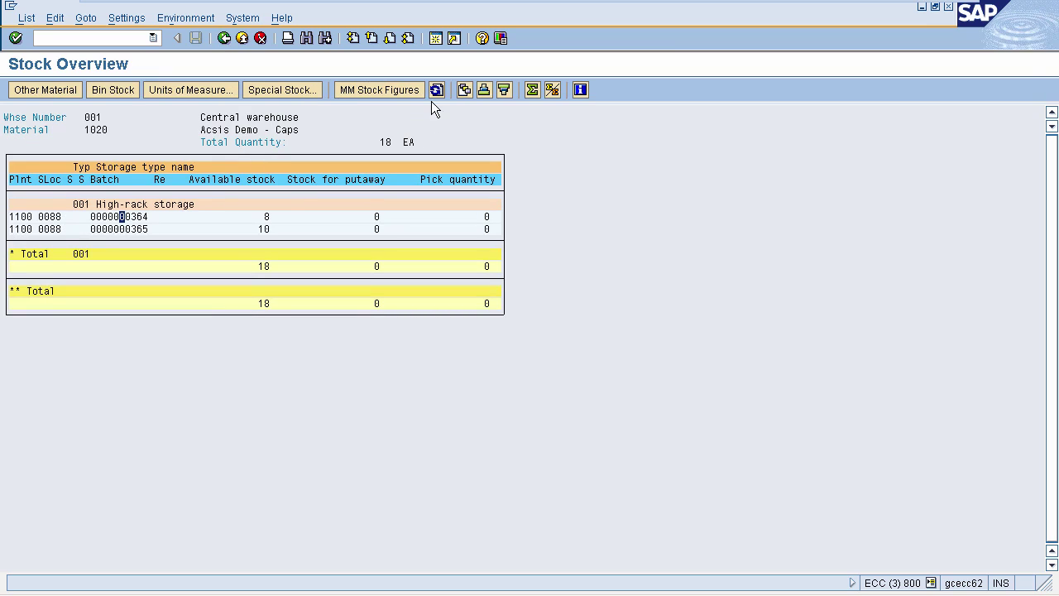
click(436, 90)
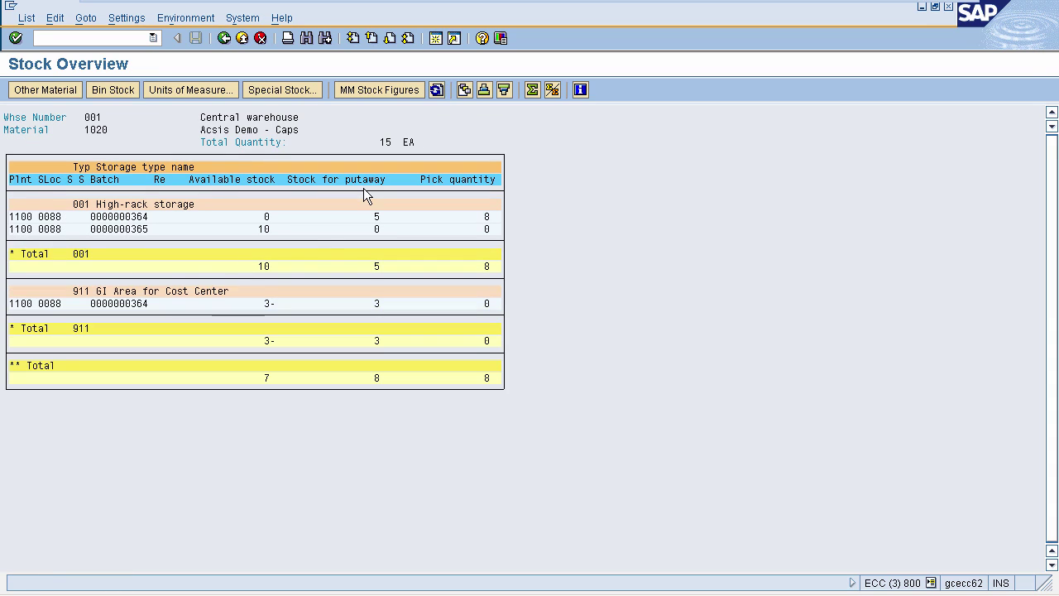
click(267, 304)
key(alt+Tab)
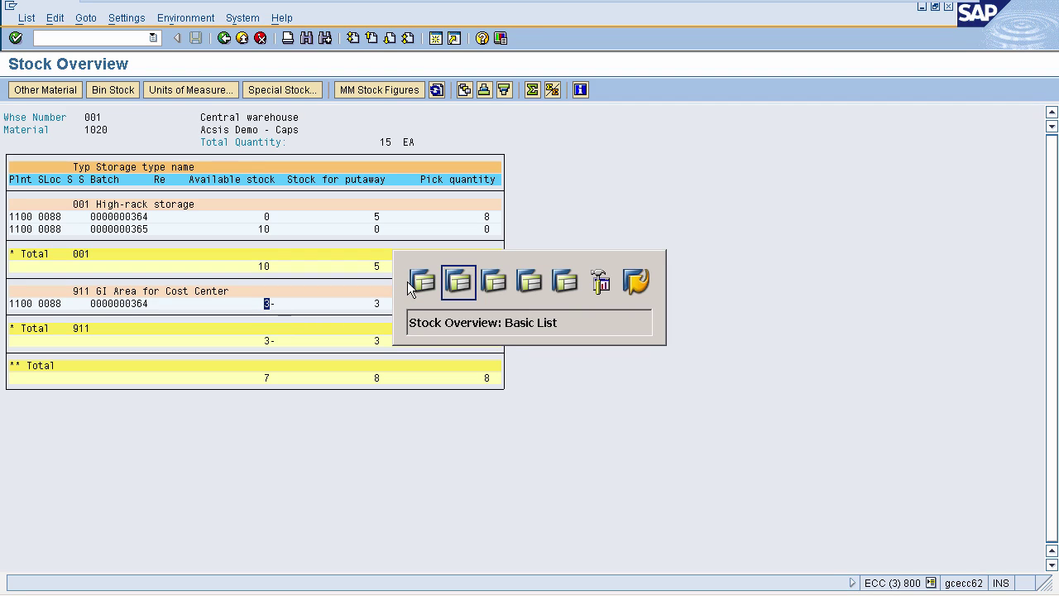
key(alt+Tab)
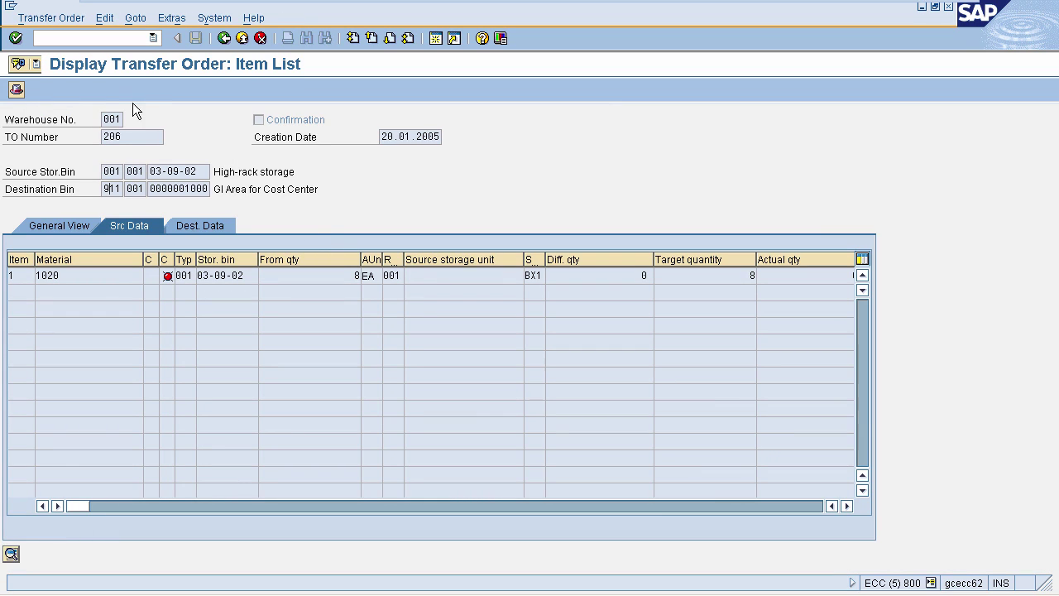
click(51, 19)
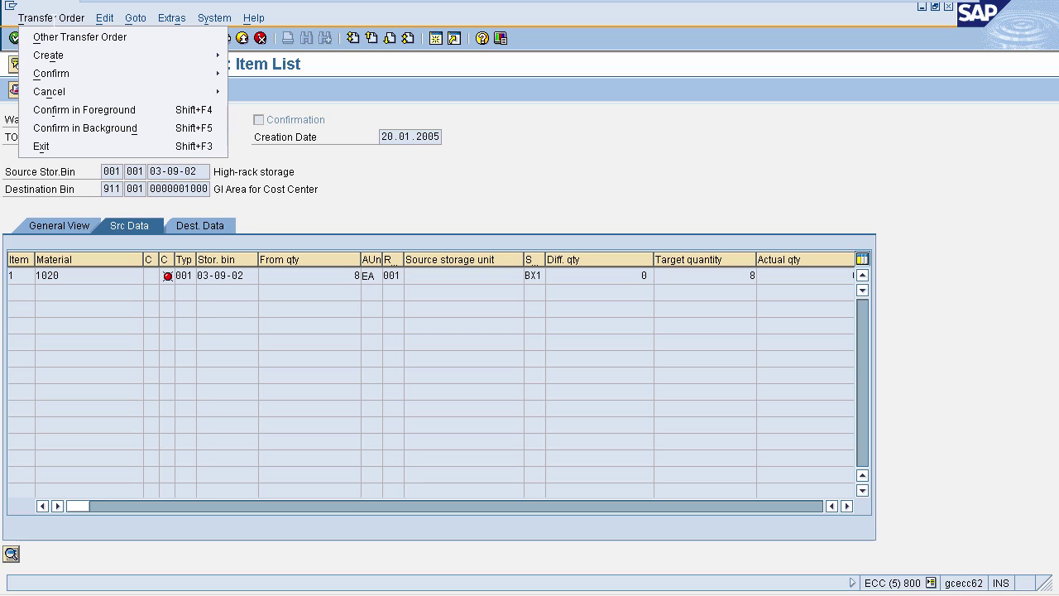
mouse_move(141, 70)
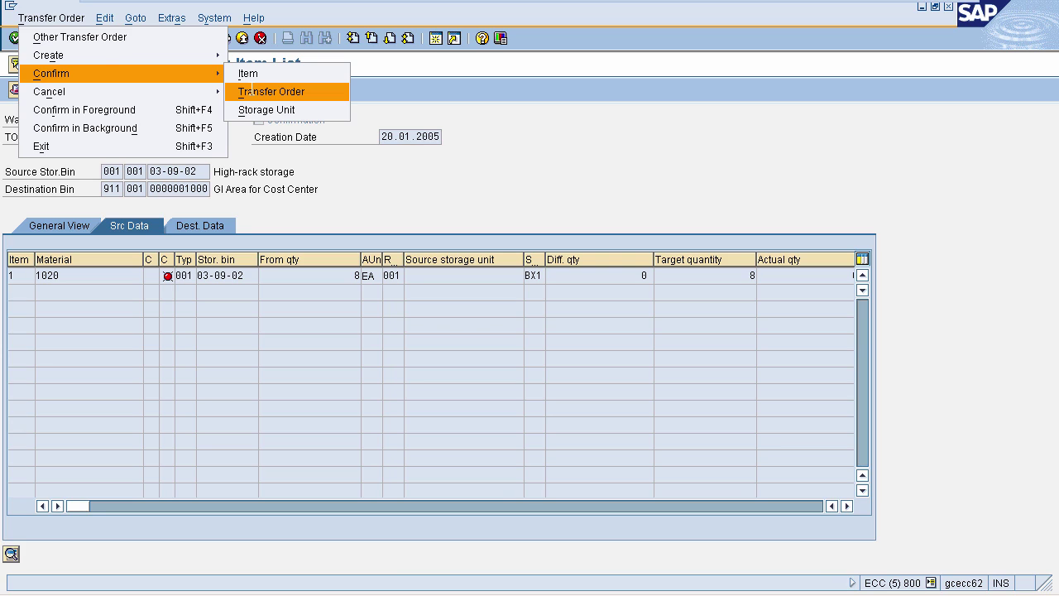
click(253, 91)
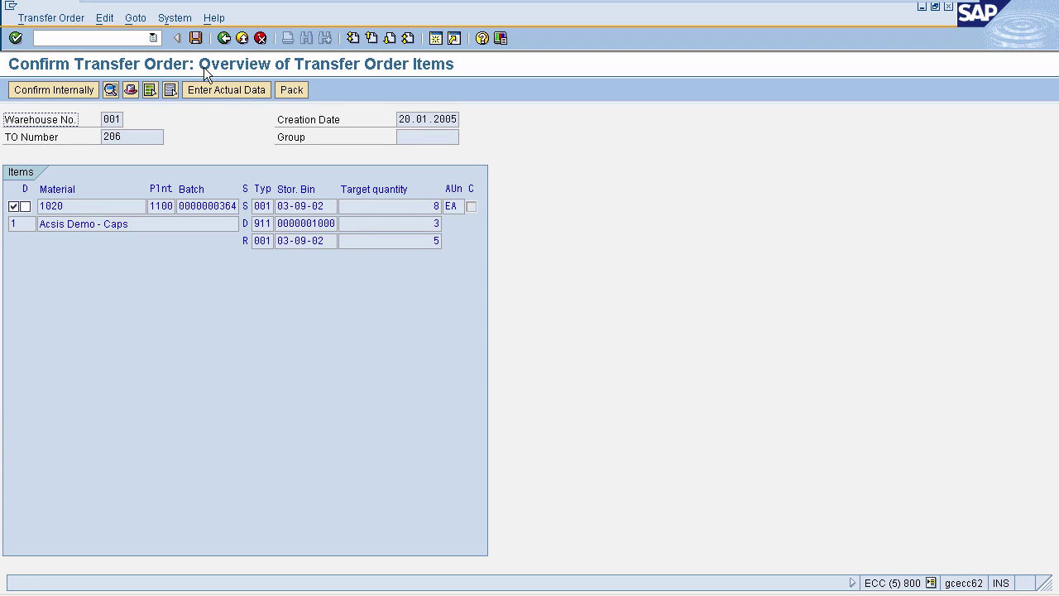
click(195, 38)
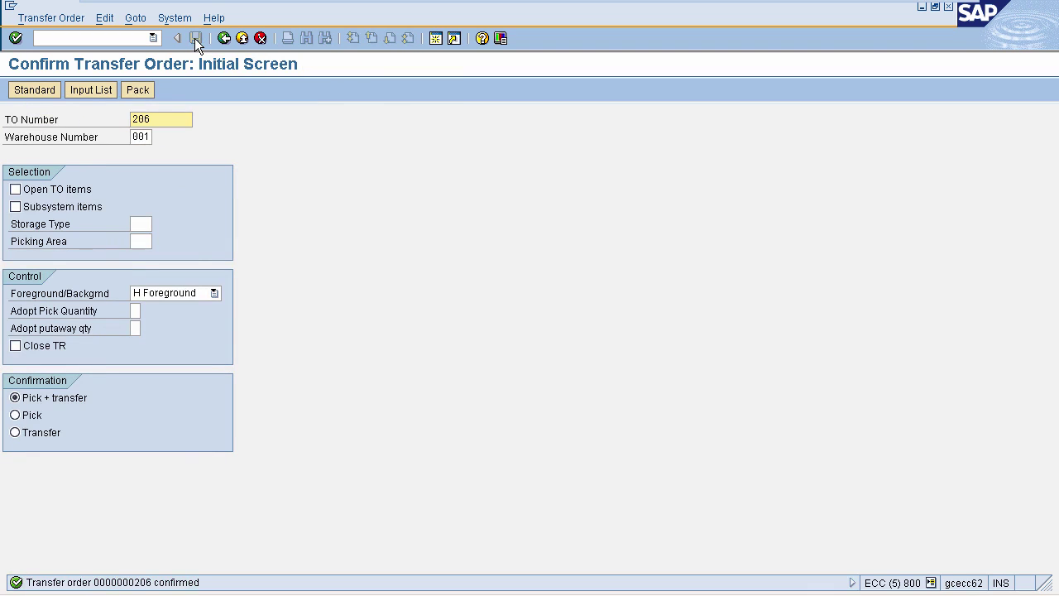